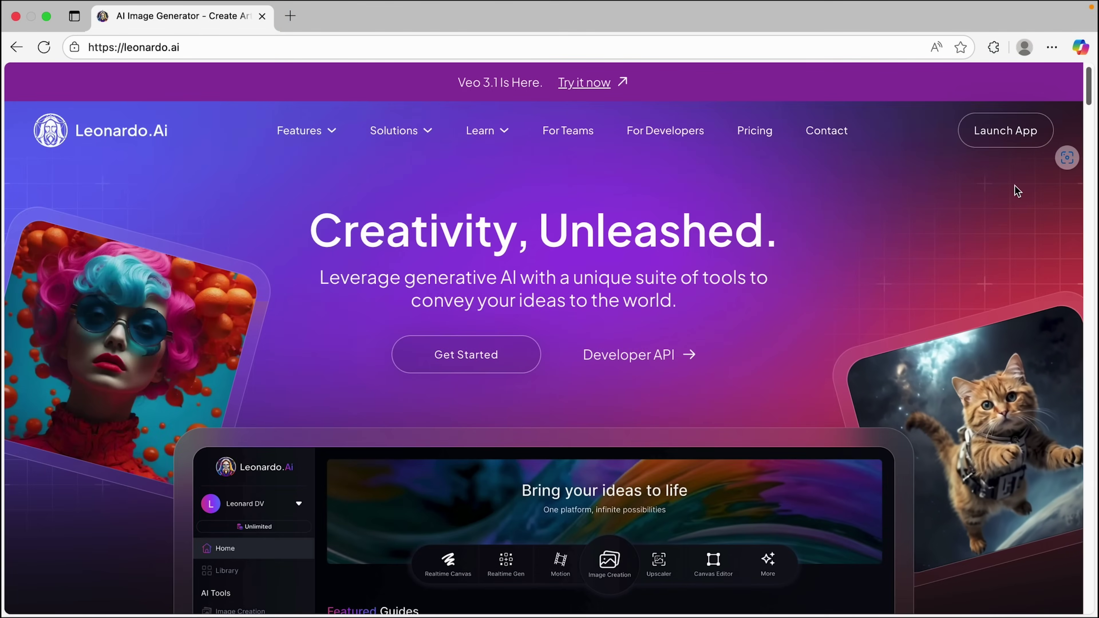
Launch the Leonardo.Ai web app from the site so its home page opens in a new tab.
left_click(1007, 141)
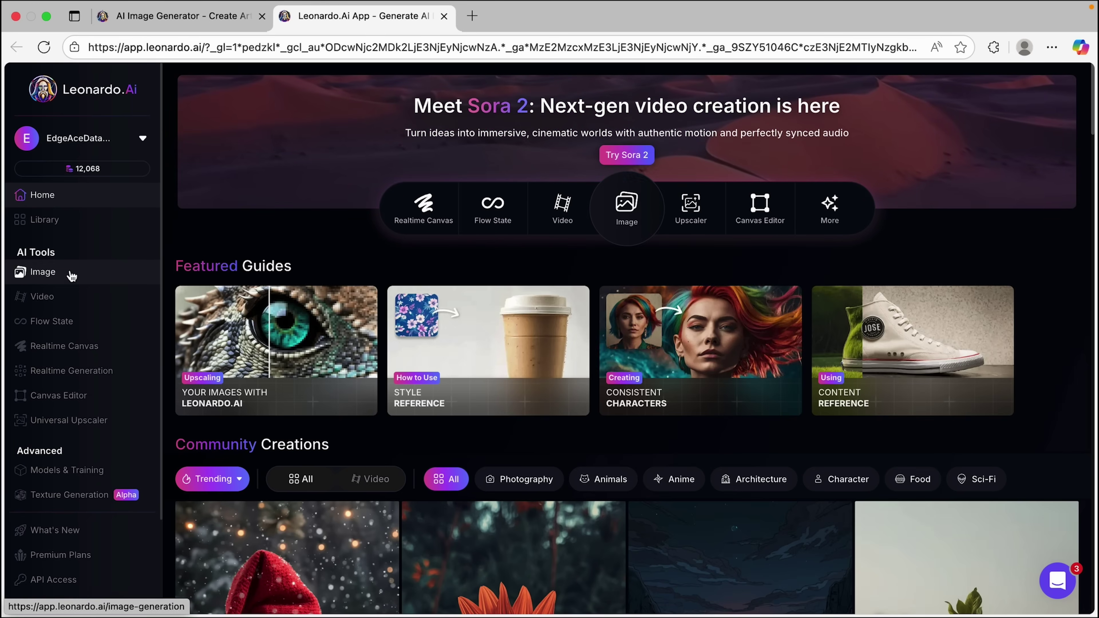
In Flow State, set Vibe to Pro Photo, Color Theme to Autumn and dimensions to 16:9.
left_click(68, 323)
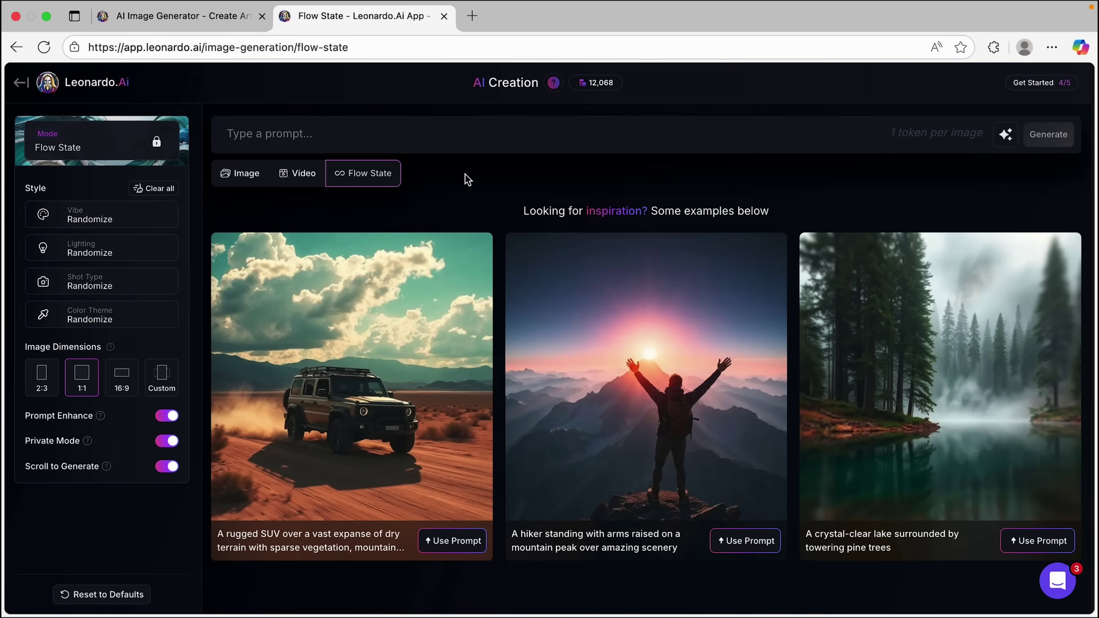
left_click(107, 218)
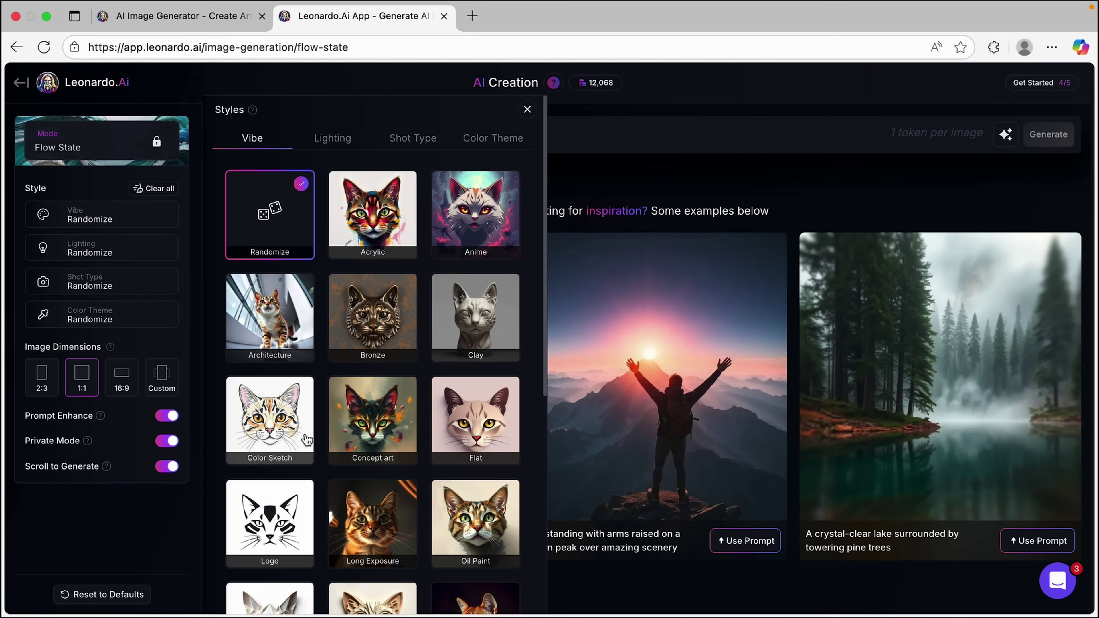
scroll(417, 458, "down", 5)
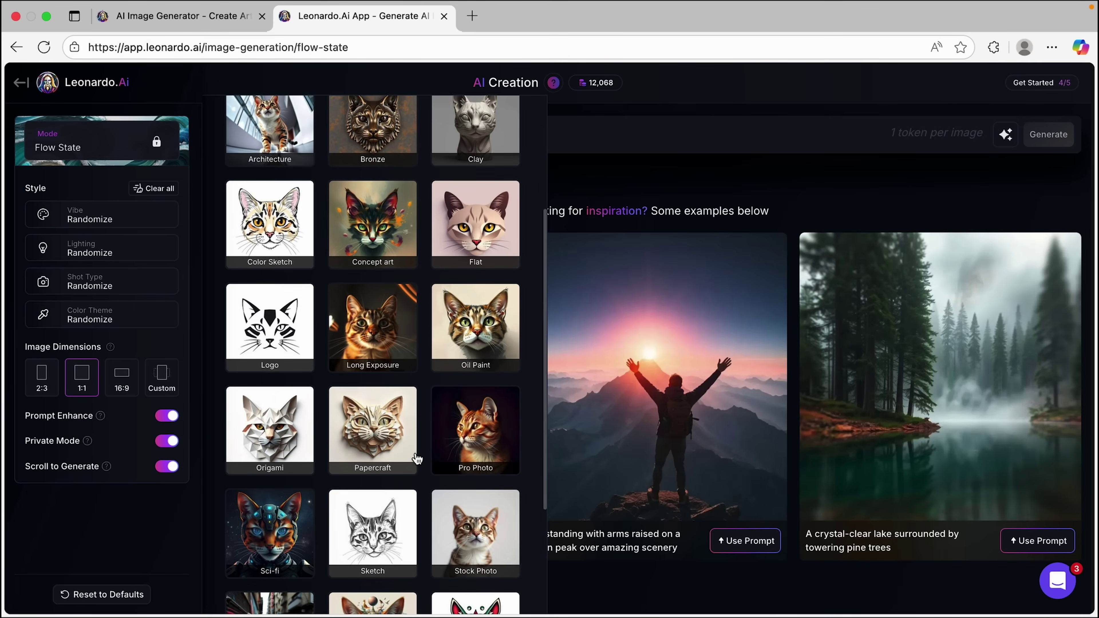
left_click(505, 451)
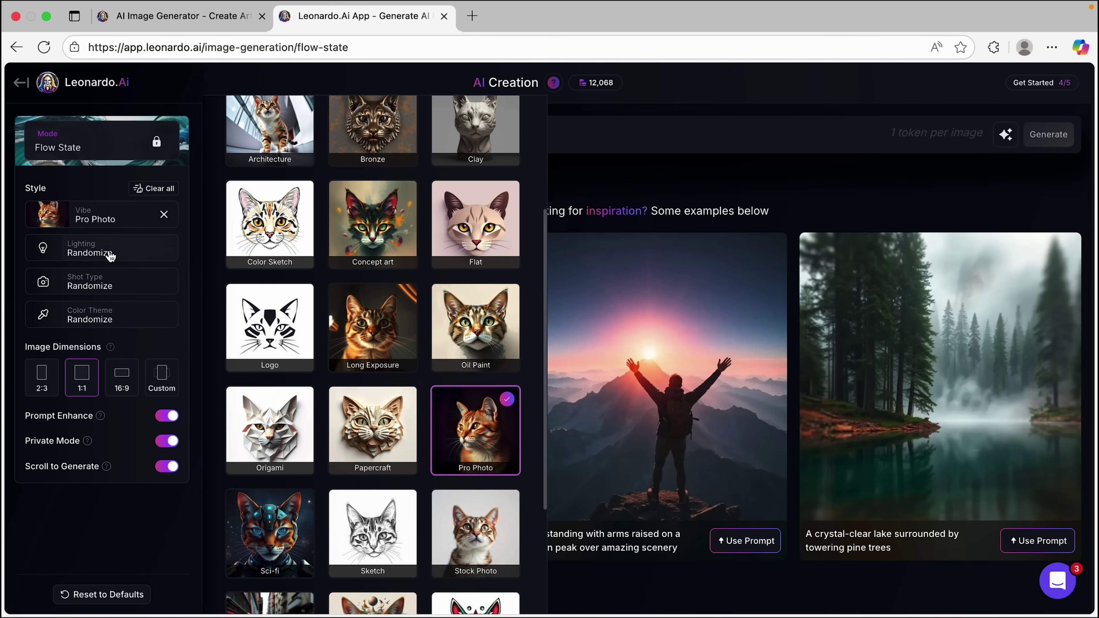
left_click(125, 320)
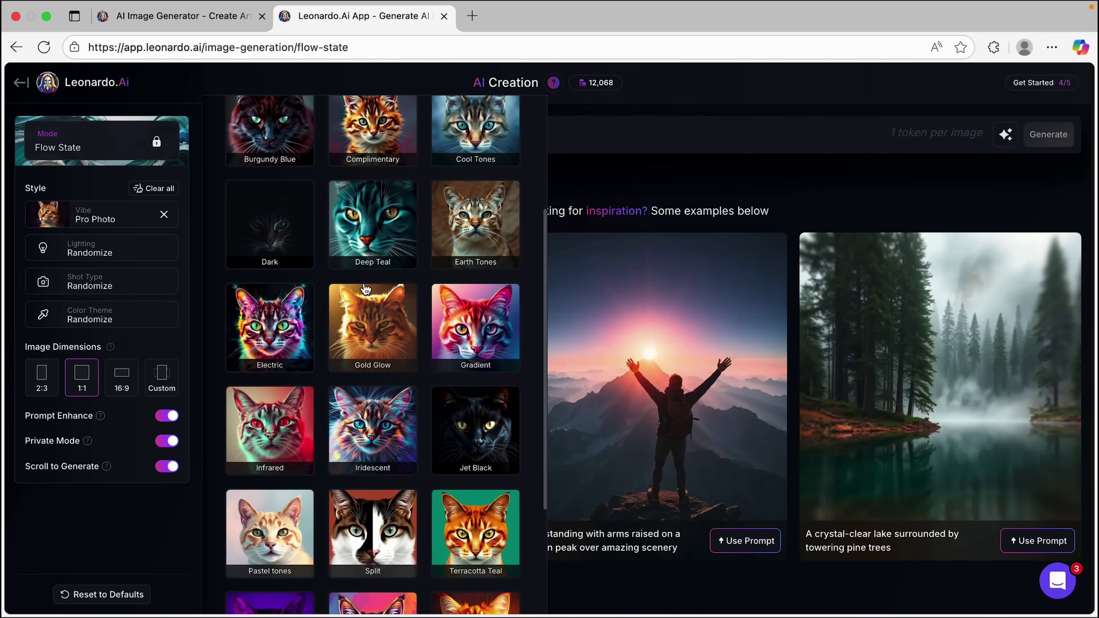
scroll(375, 311, "up", 3)
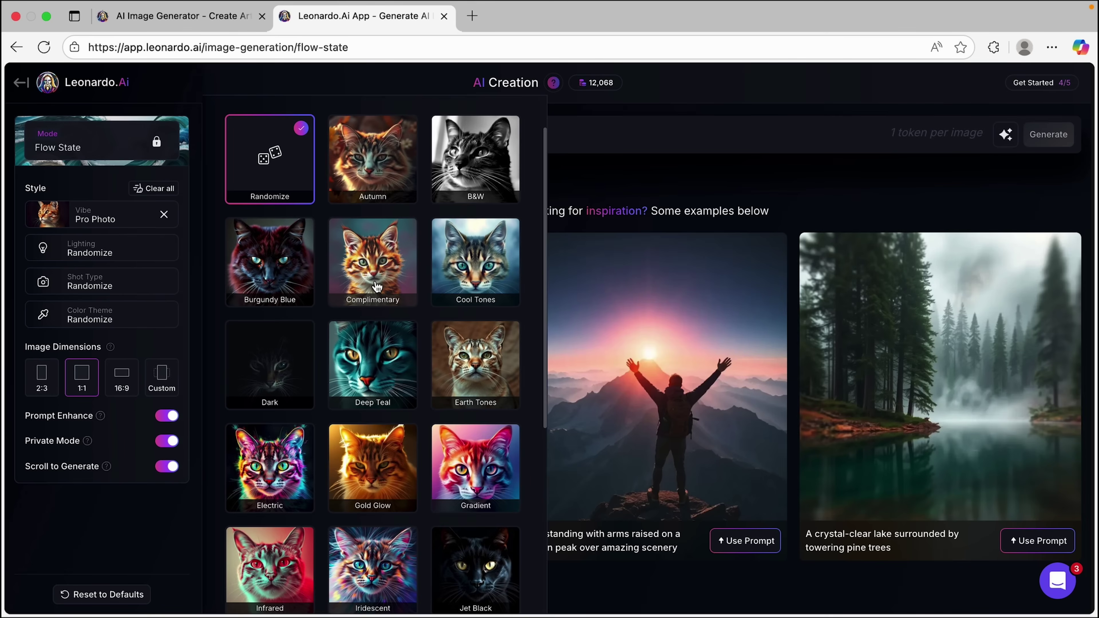
left_click(388, 173)
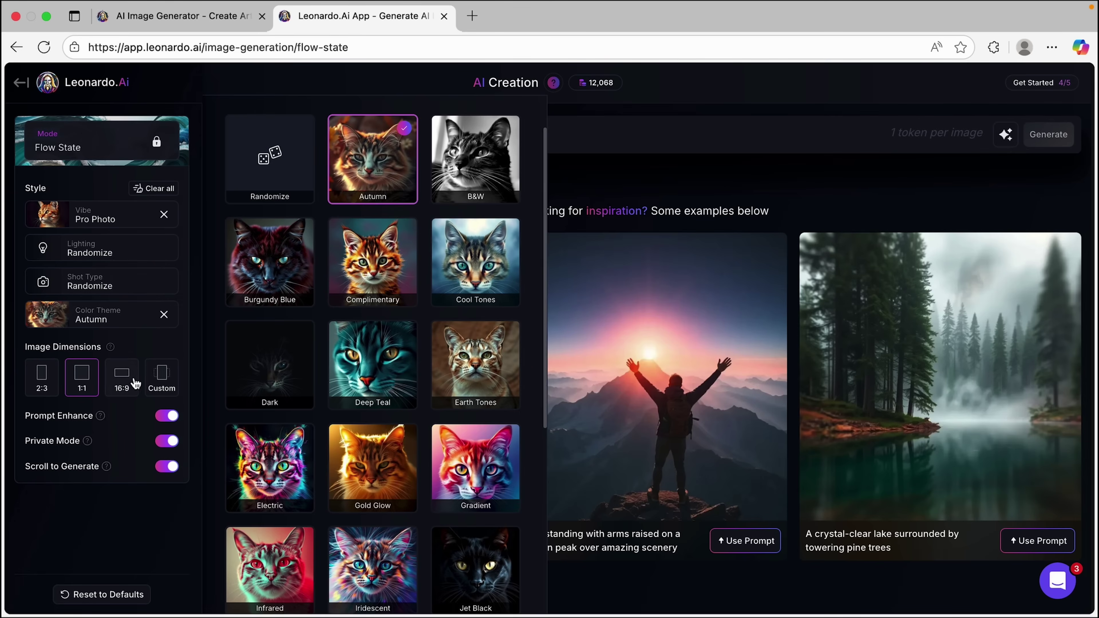
left_click(128, 387)
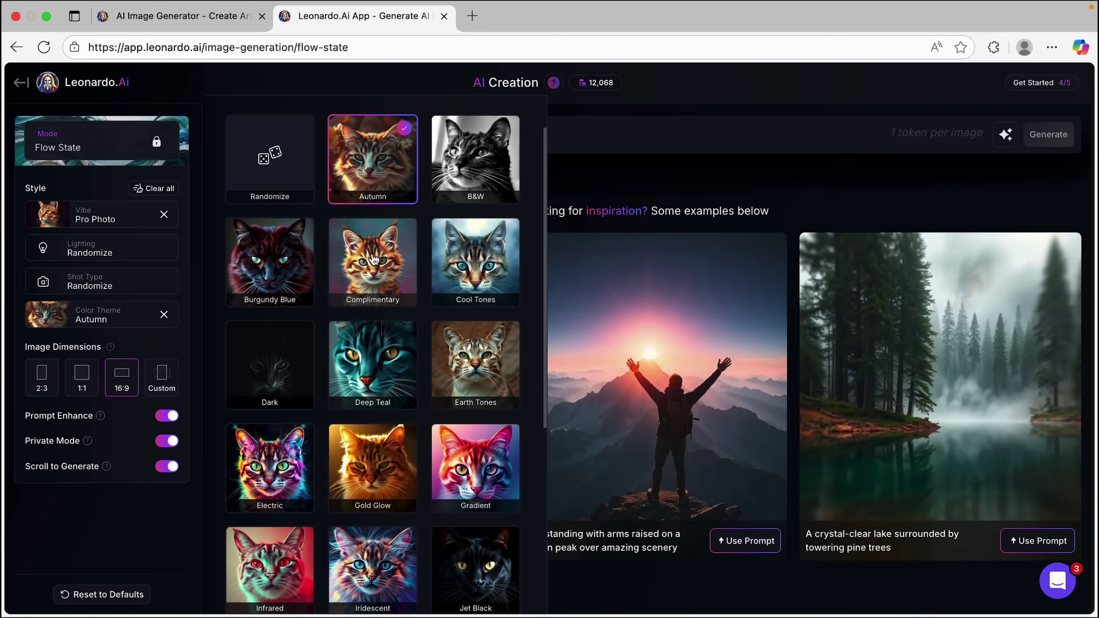
left_click(597, 111)
left_click(565, 144)
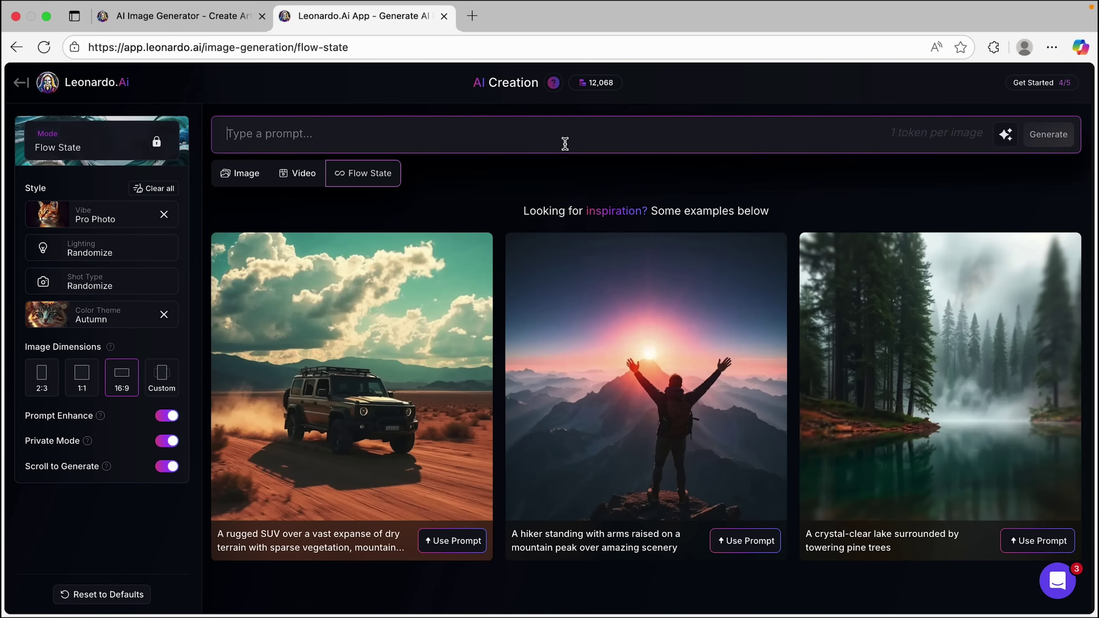
Enter the rustic, cozy autumn coffee campaign prompt and generate the image stream.
type("Autumn coffee campaign, warm natural light, rustic wood textures, cozy, calm")
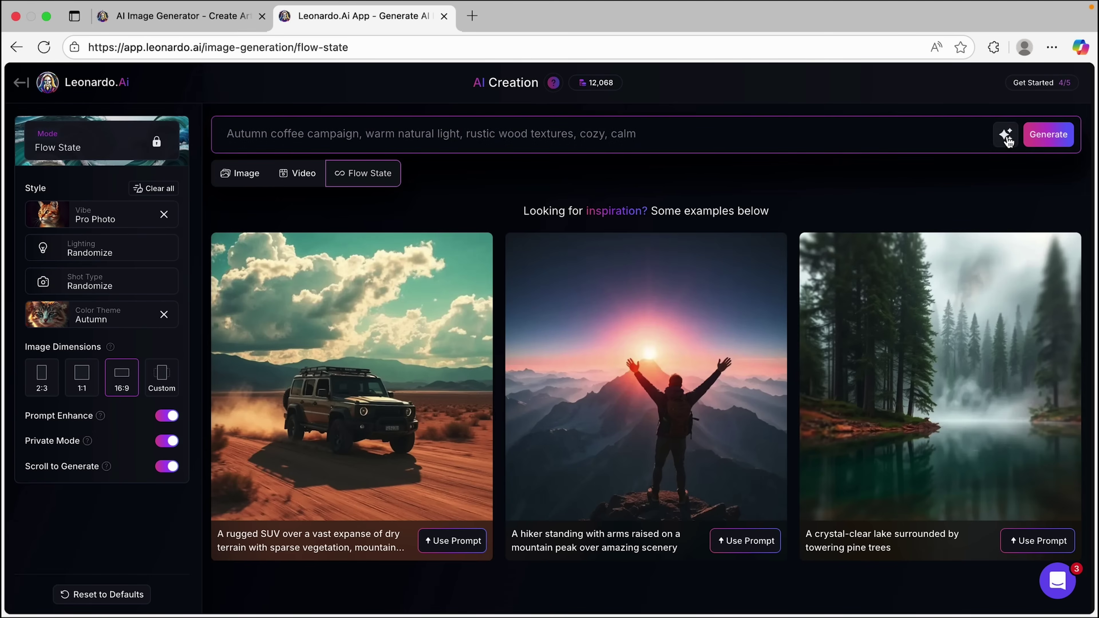
left_click(1041, 136)
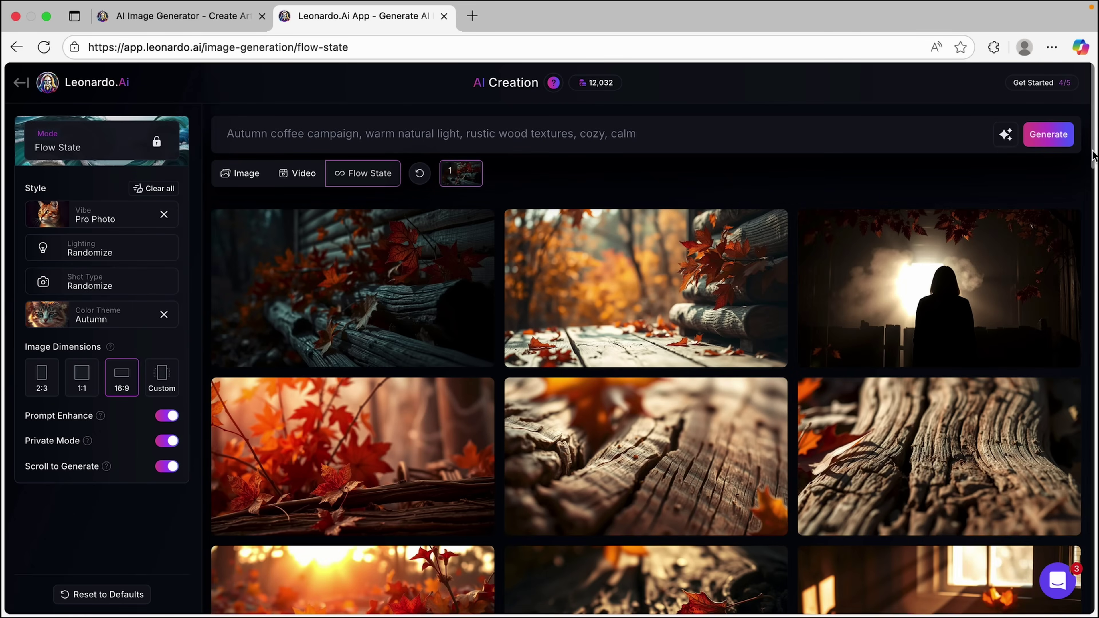
scroll(1091, 153, "down", 6)
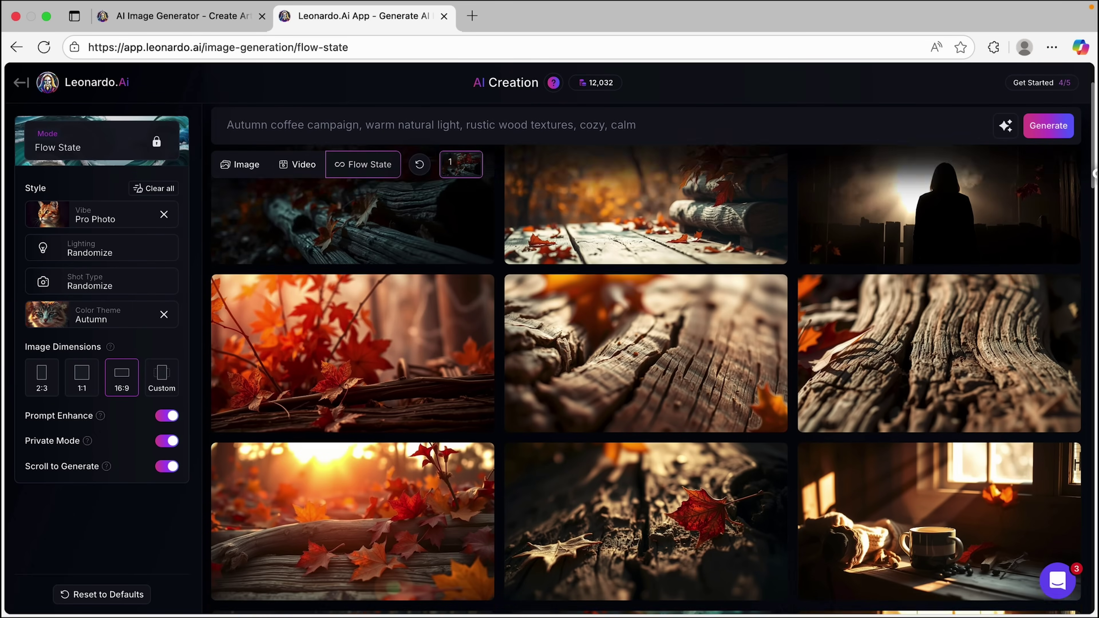
scroll(1092, 199, "down", 4)
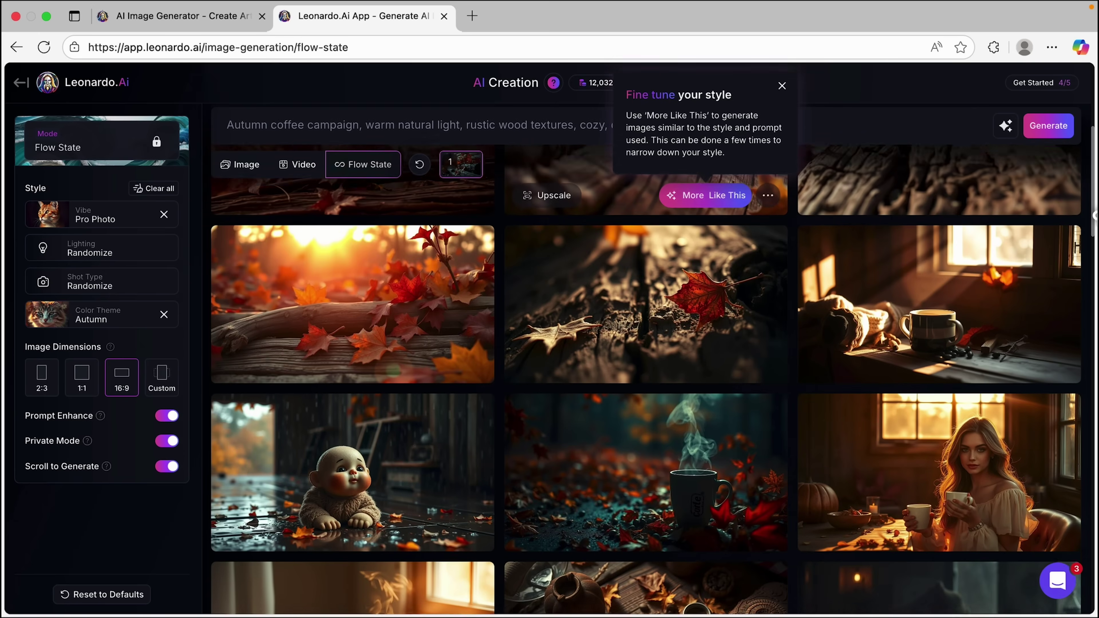
scroll(1094, 234, "down", 3)
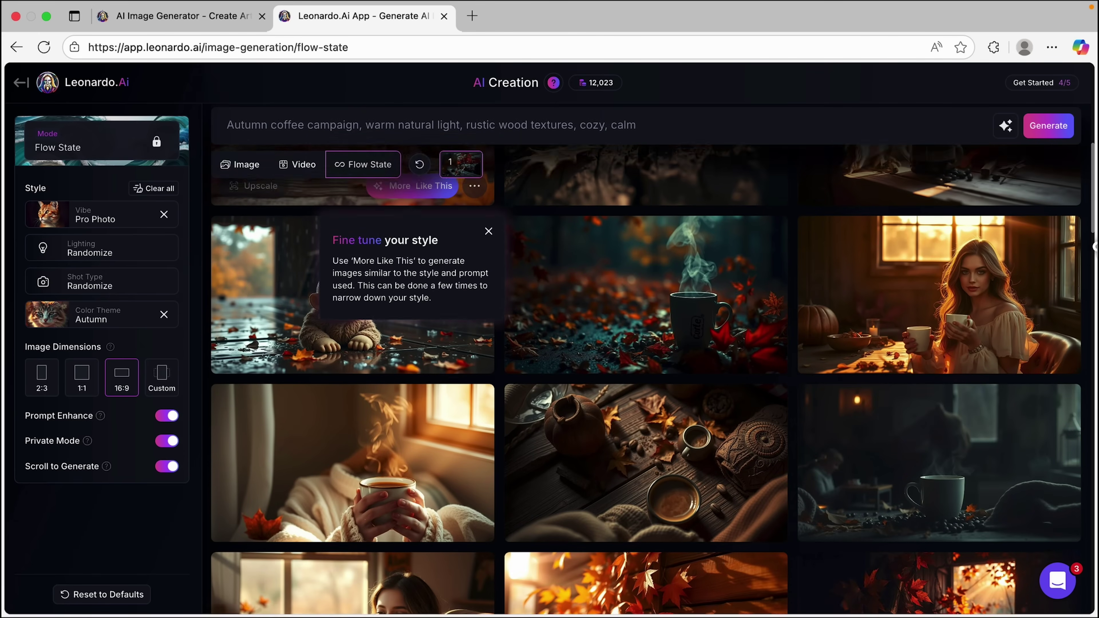
scroll(1094, 249, "down", 4)
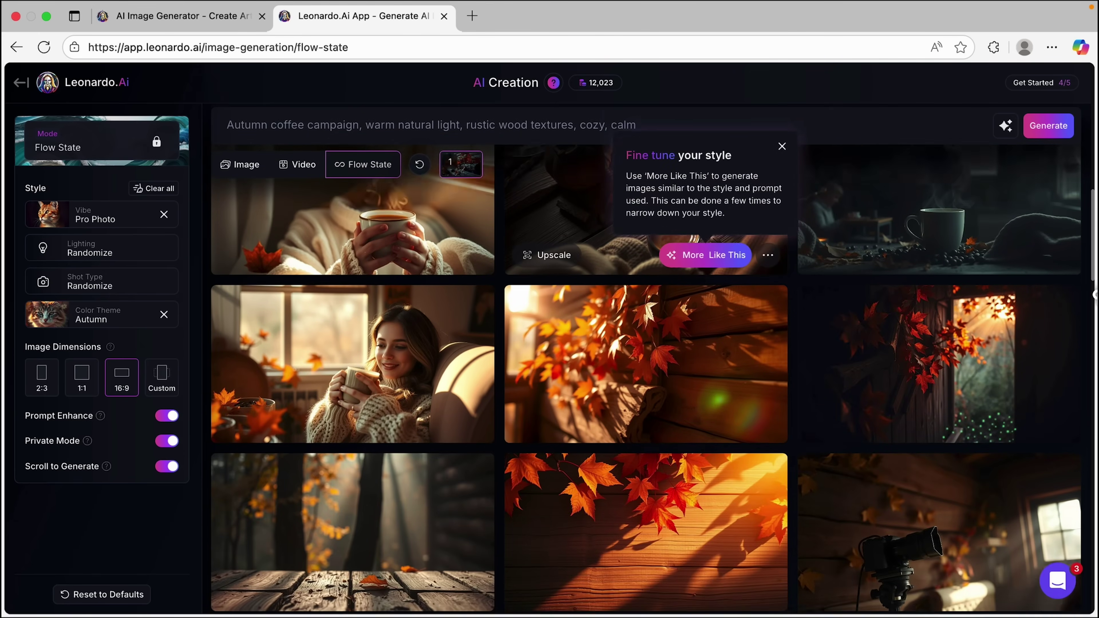
scroll(1093, 312, "down", 15)
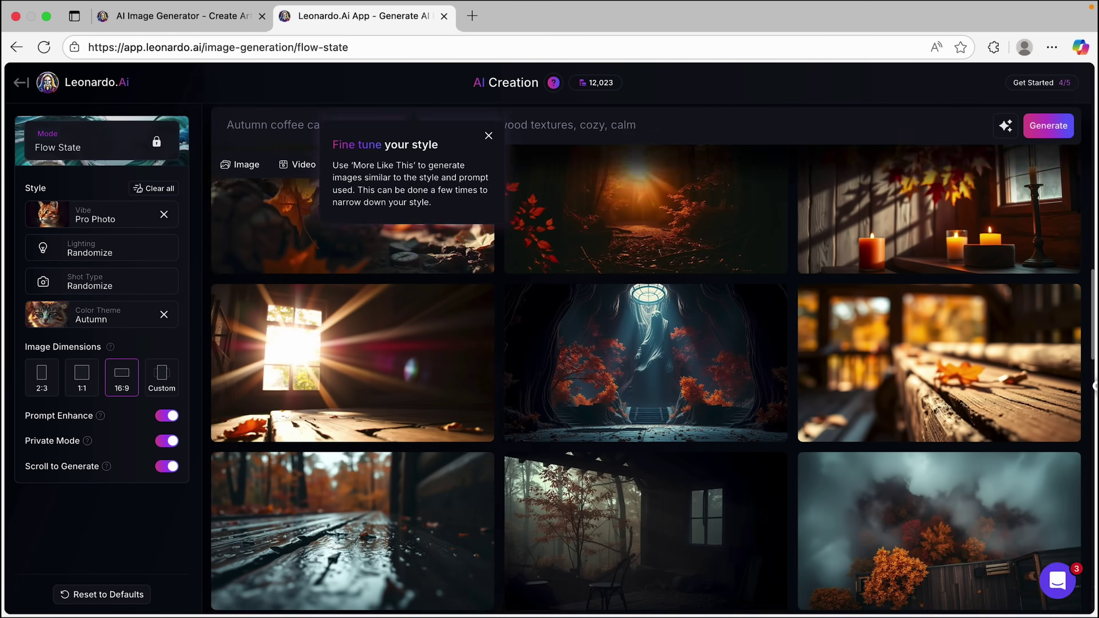
scroll(1094, 416, "down", 5)
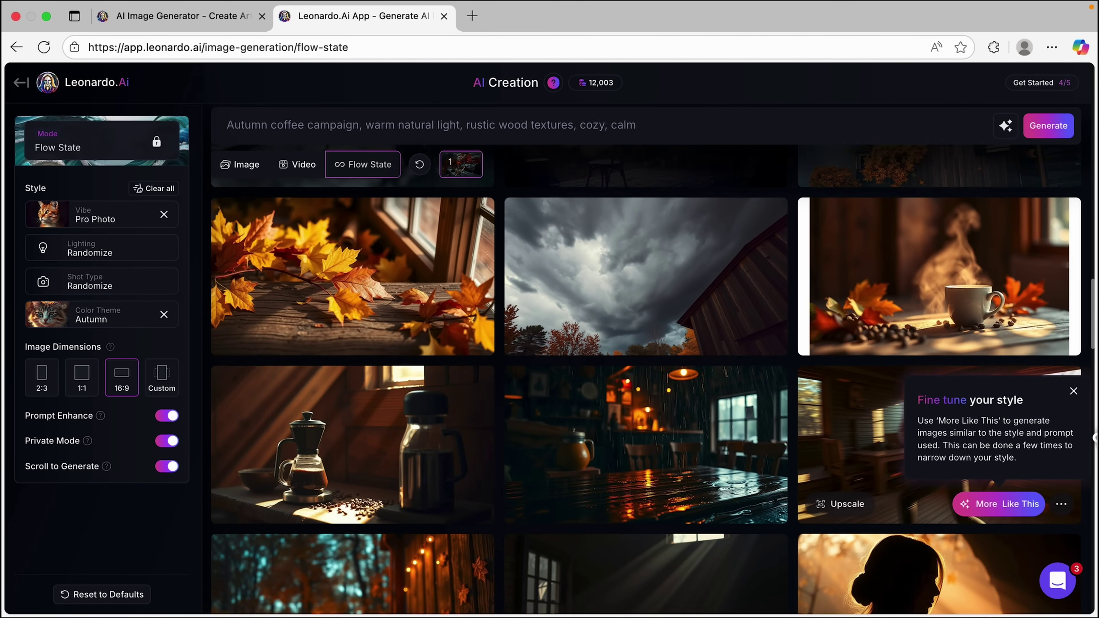
scroll(793, 379, "down", 10)
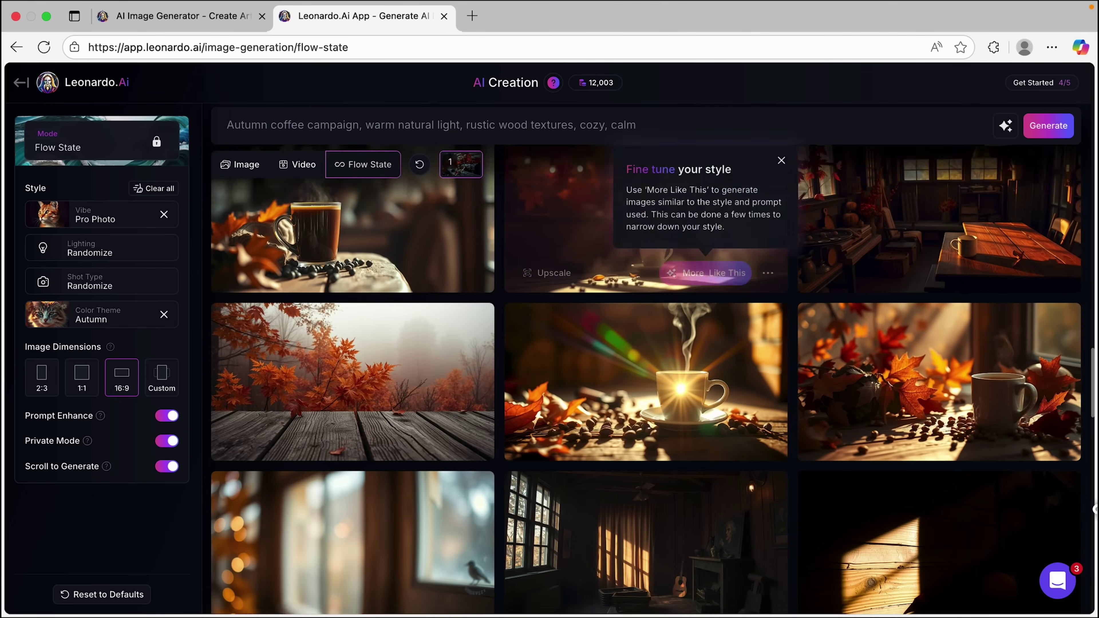
scroll(649, 379, "down", 10)
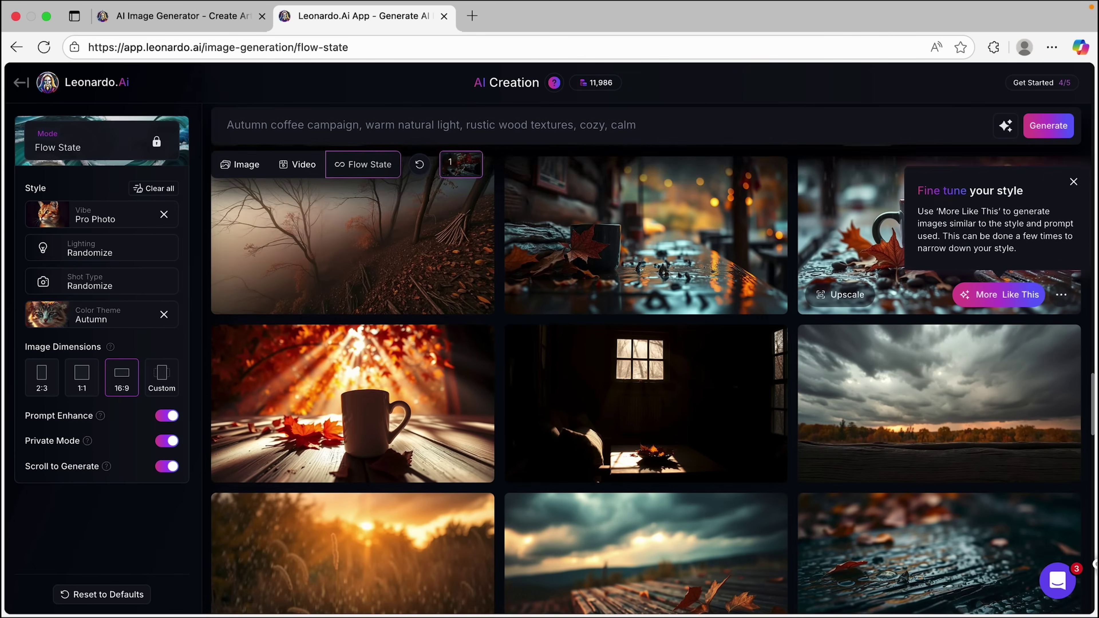
scroll(1095, 564, "down", 10)
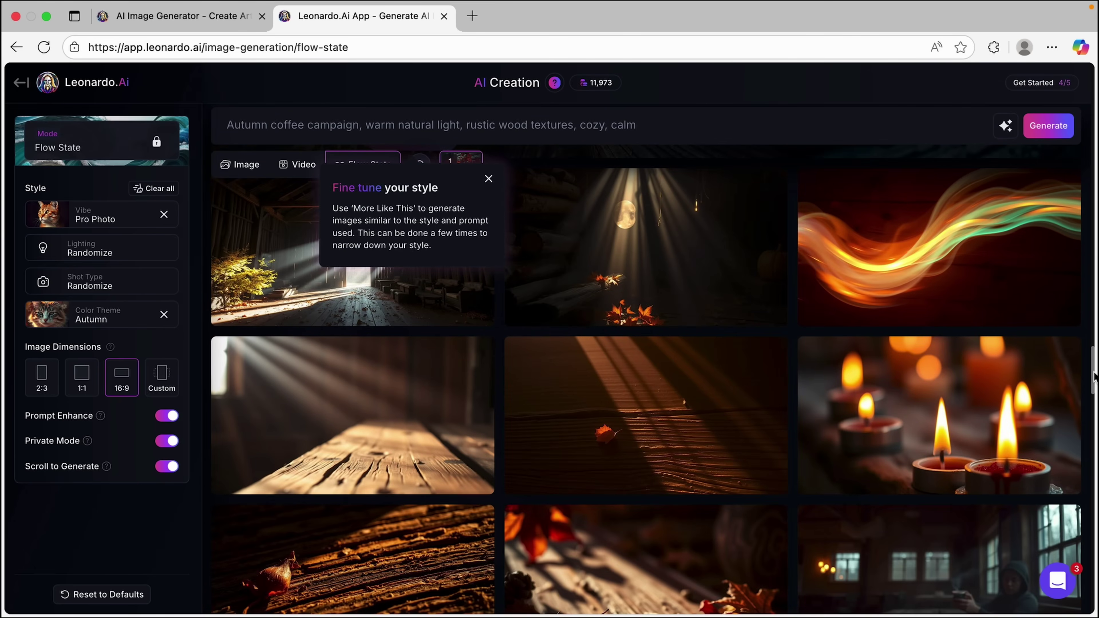
left_click_drag(1093, 375, 1089, 287)
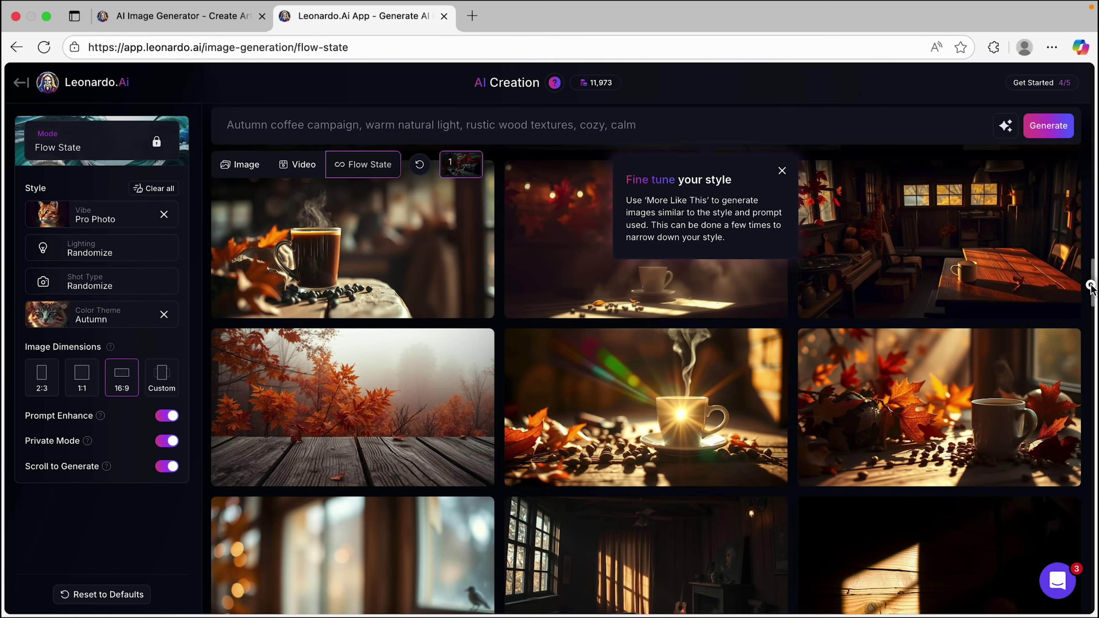
mouse_move(958, 476)
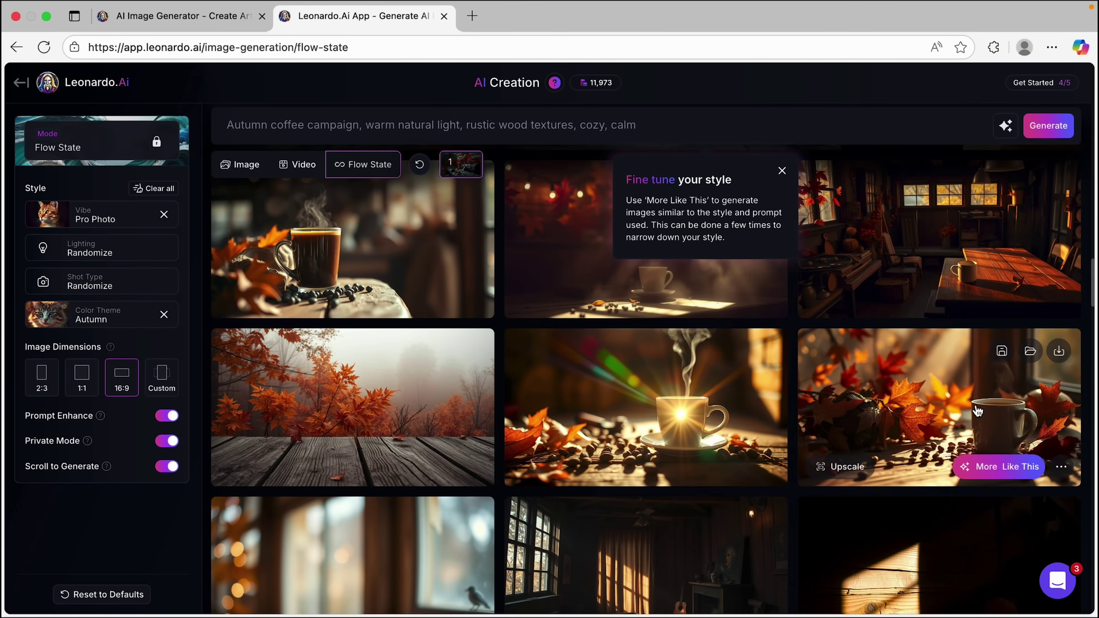
Open the coffee-mug-among-leaves image and generate more images like it.
left_click(858, 363)
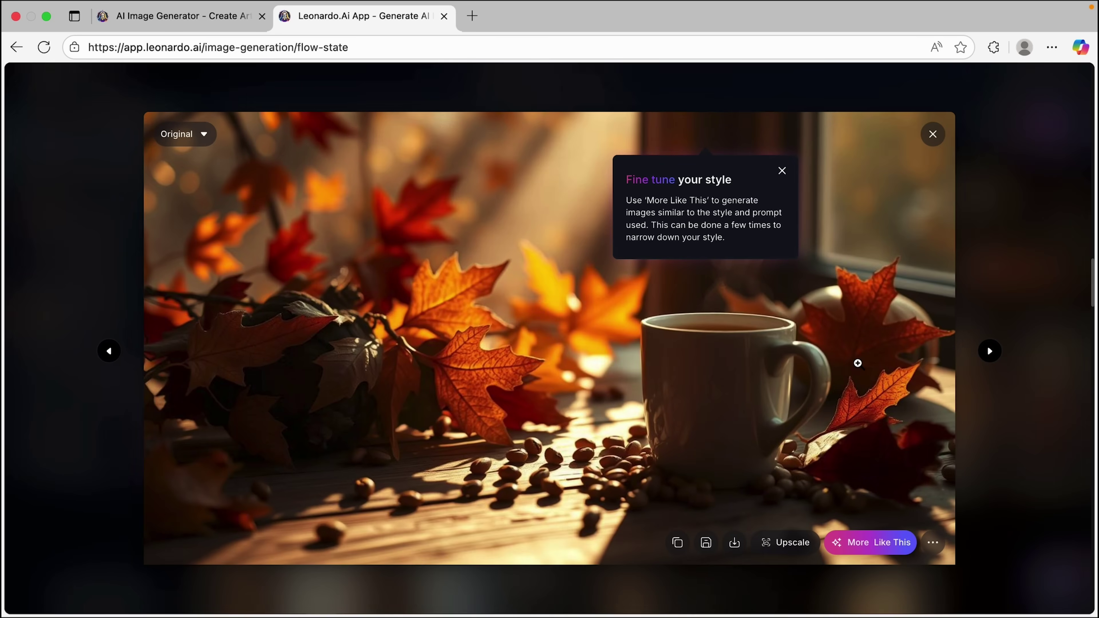
left_click(782, 171)
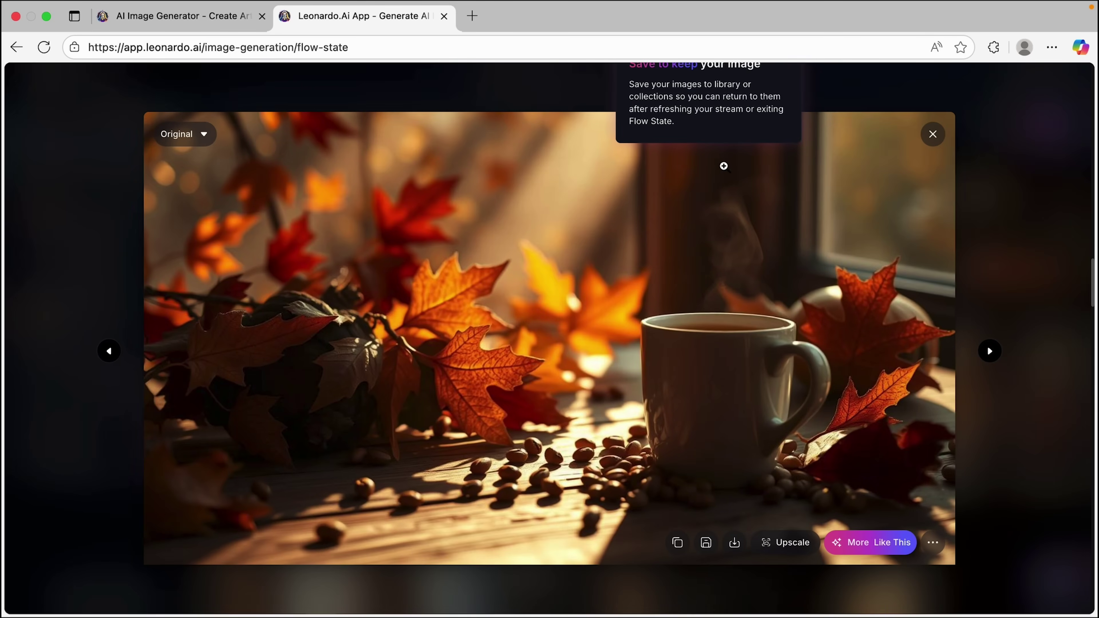
left_click(866, 546)
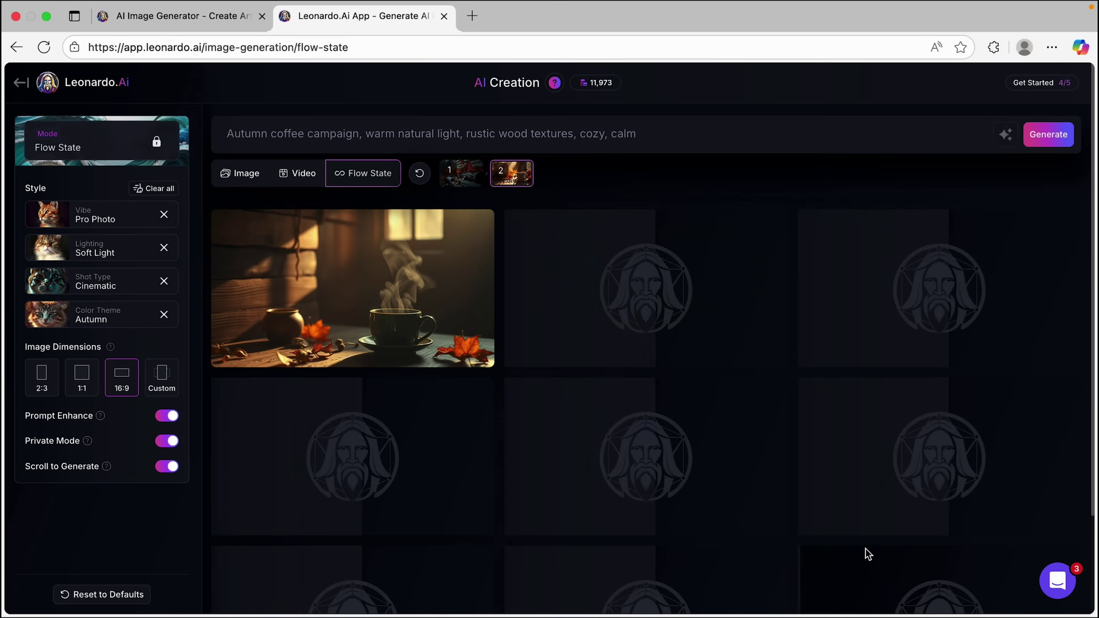
left_click(785, 442)
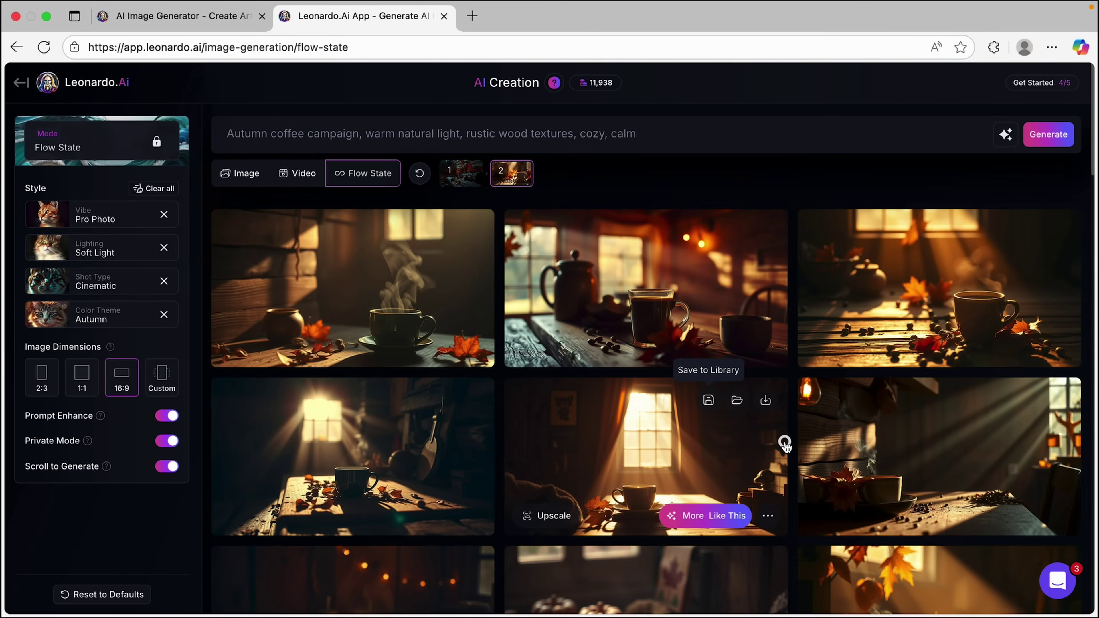
left_click_drag(1090, 166, 1094, 397)
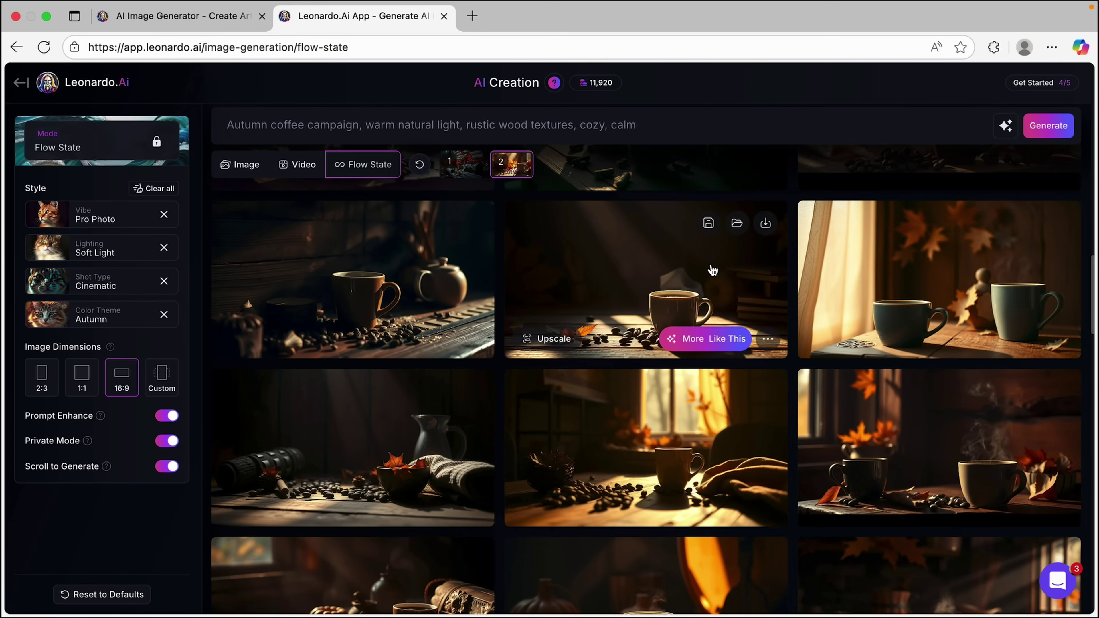
Download three autumn coffee images, including the steaming coffee shot.
left_click(765, 224)
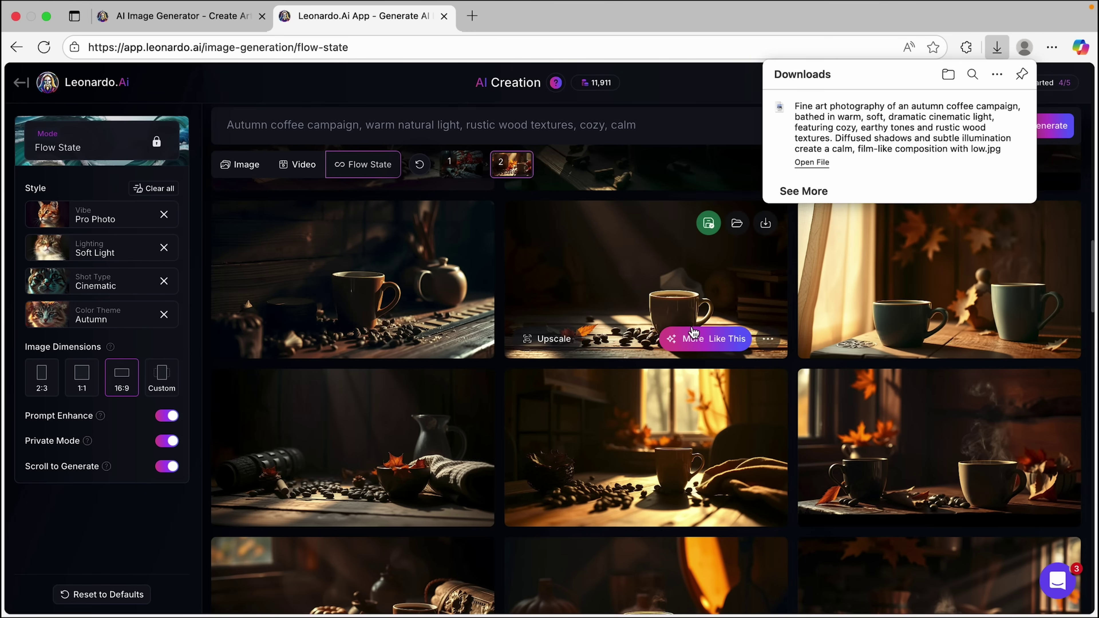
scroll(889, 425, "down", 6)
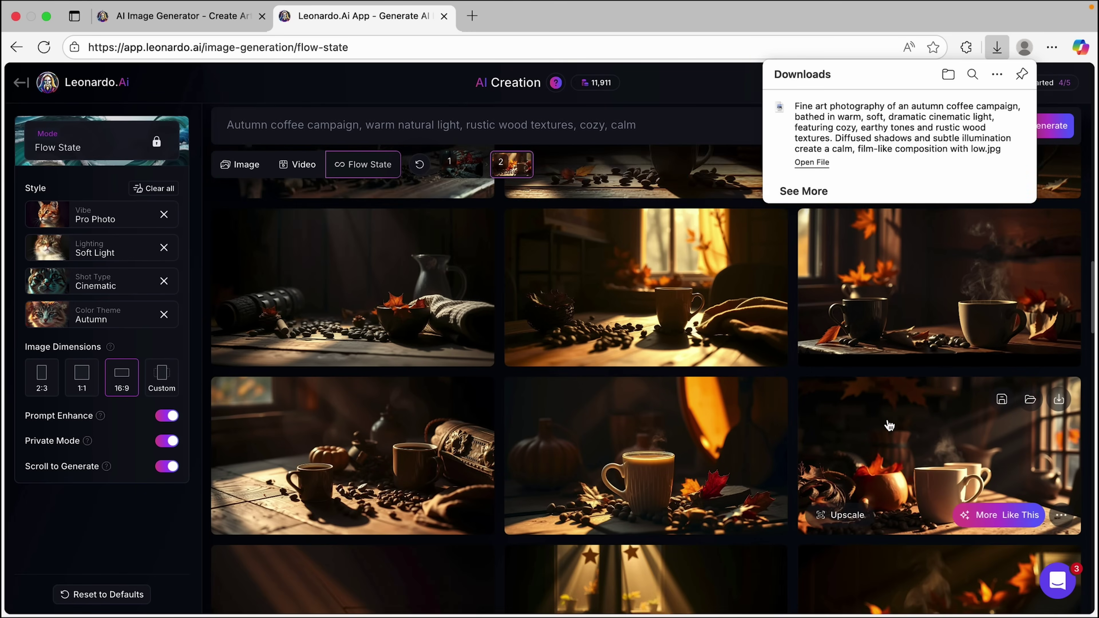
scroll(888, 425, "down", 5)
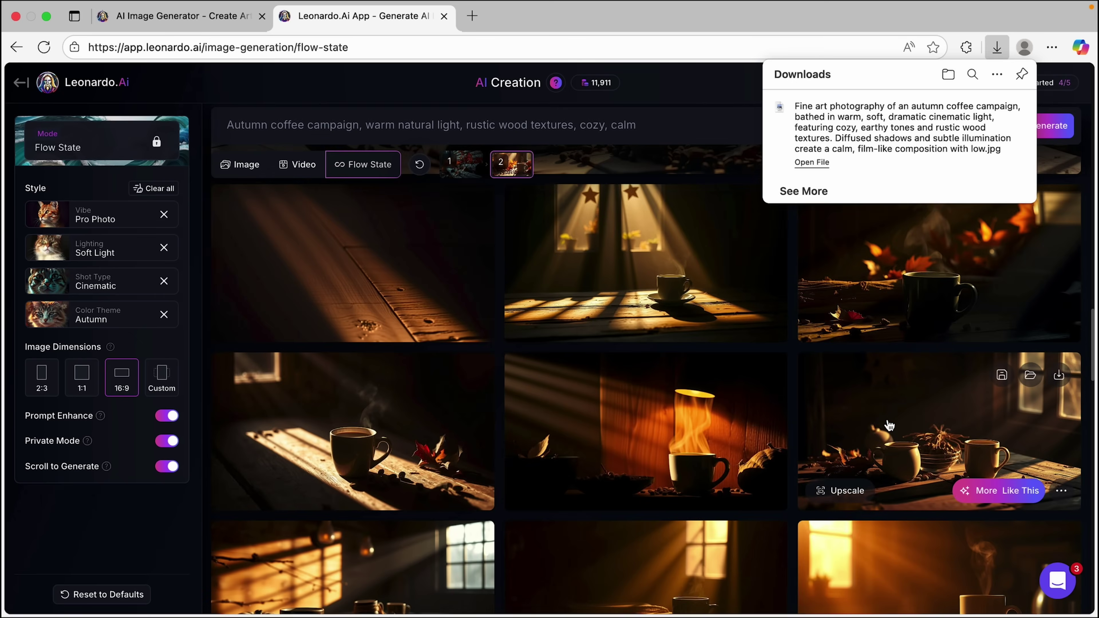
scroll(889, 425, "down", 5)
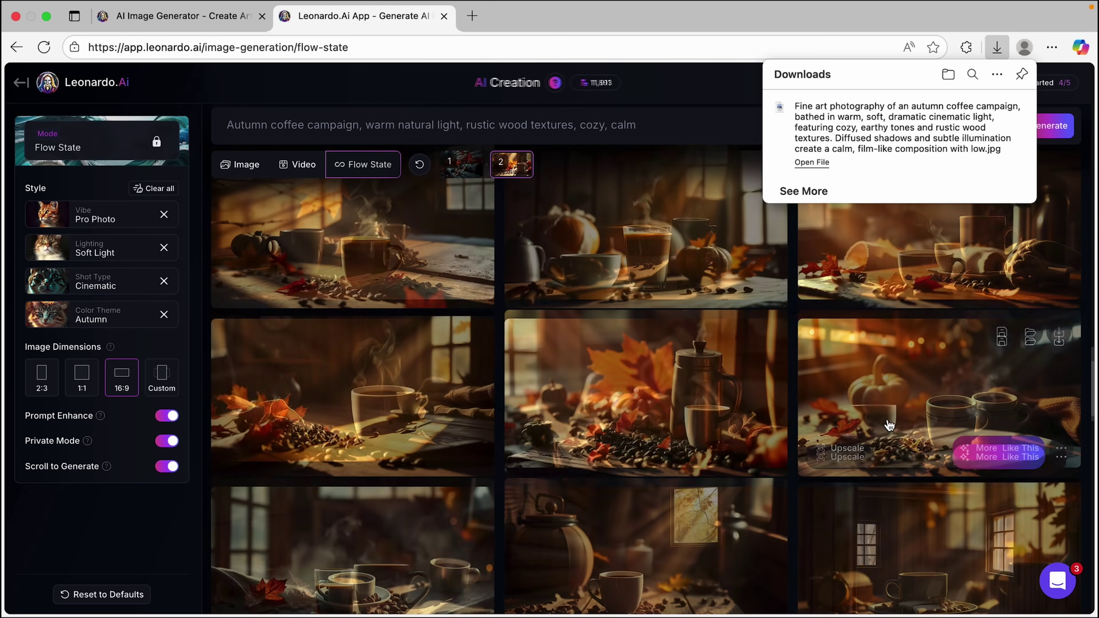
left_click(766, 341)
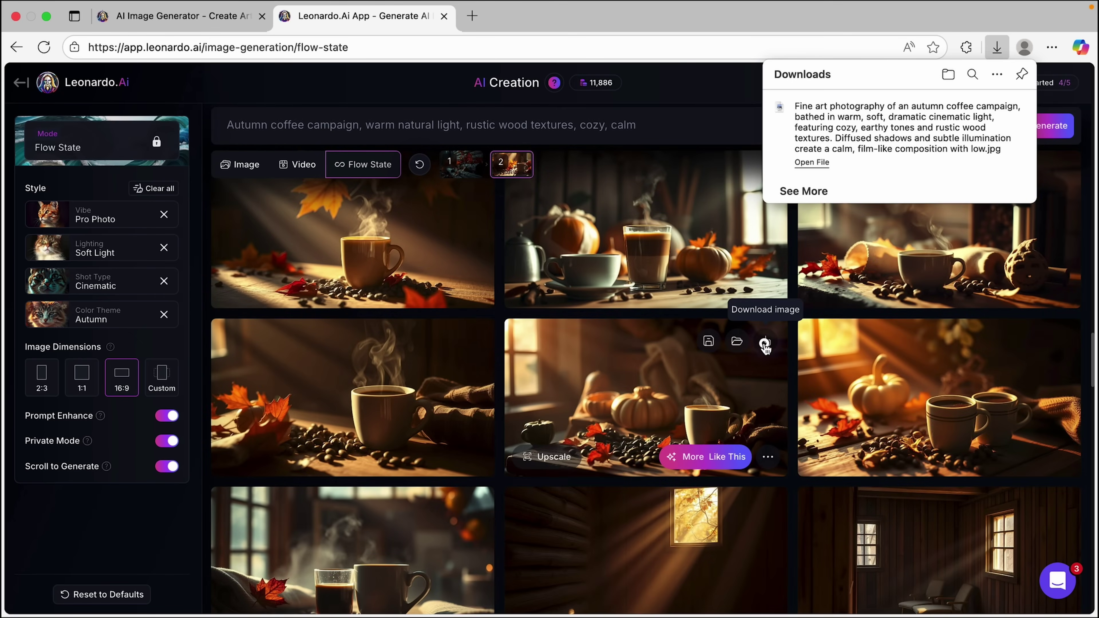
scroll(741, 402, "down", 10)
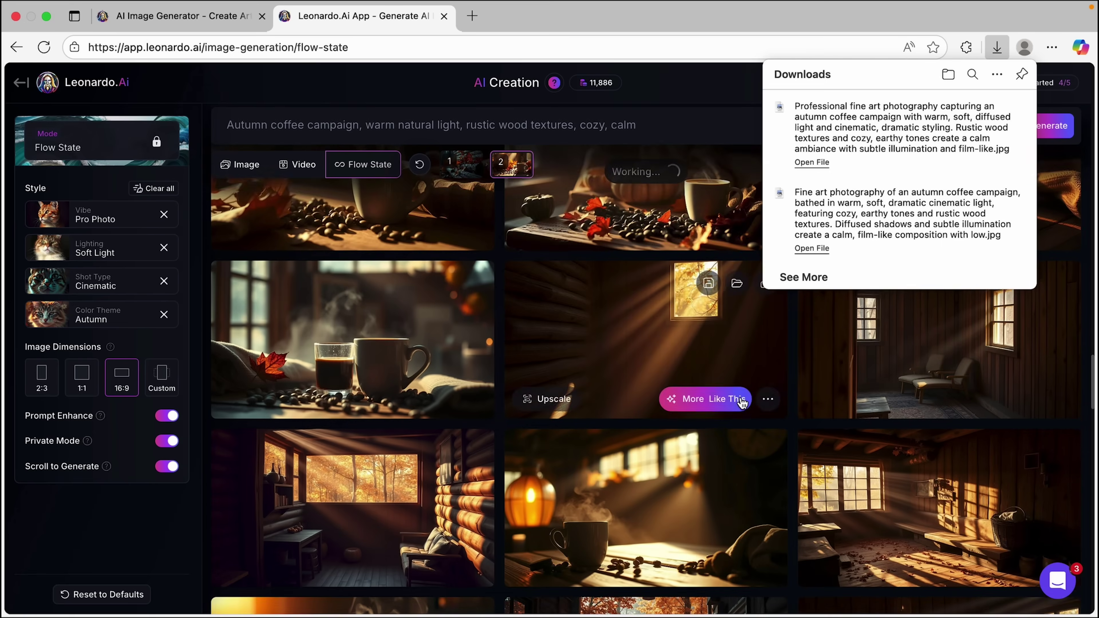
scroll(741, 402, "down", 2)
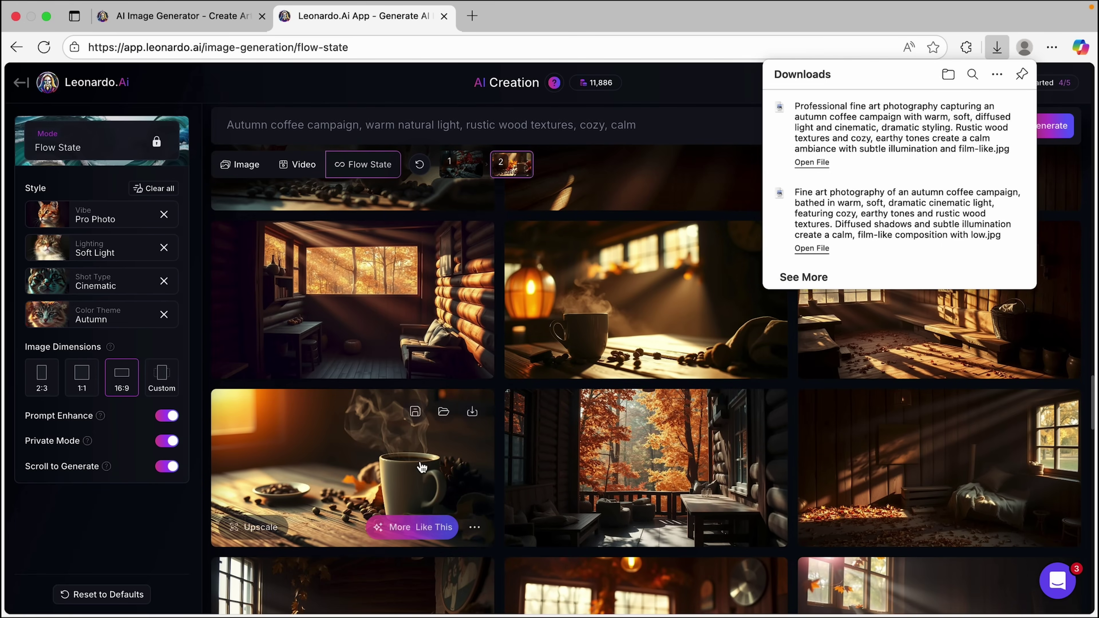
left_click(474, 414)
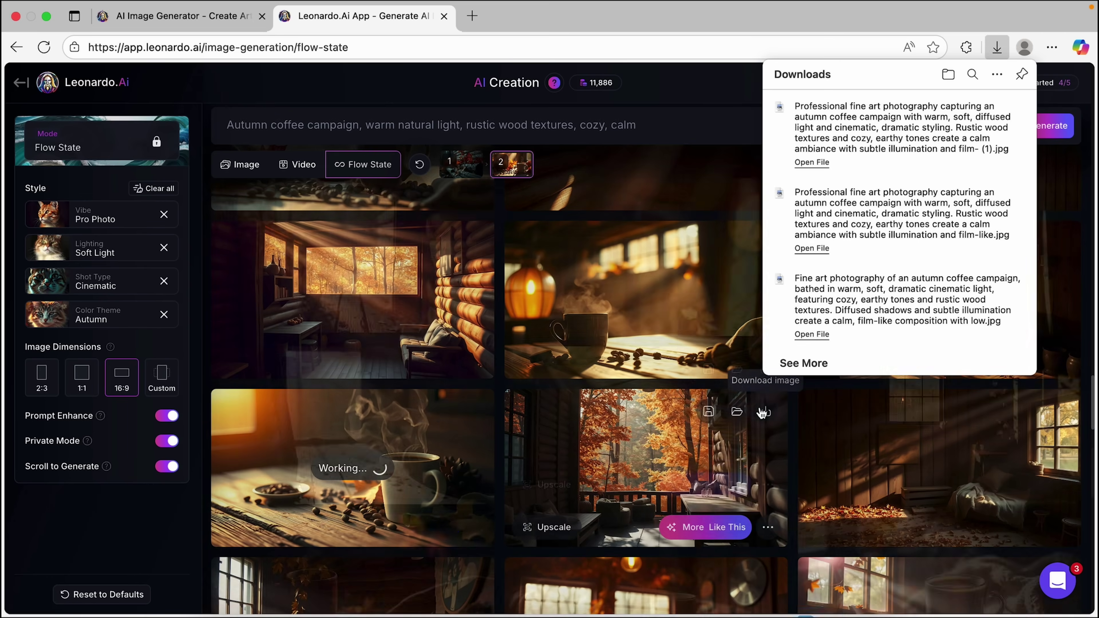
Download the white cup and steaming mug images as well.
scroll(761, 412, "down", 5)
scroll(761, 412, "down", 1)
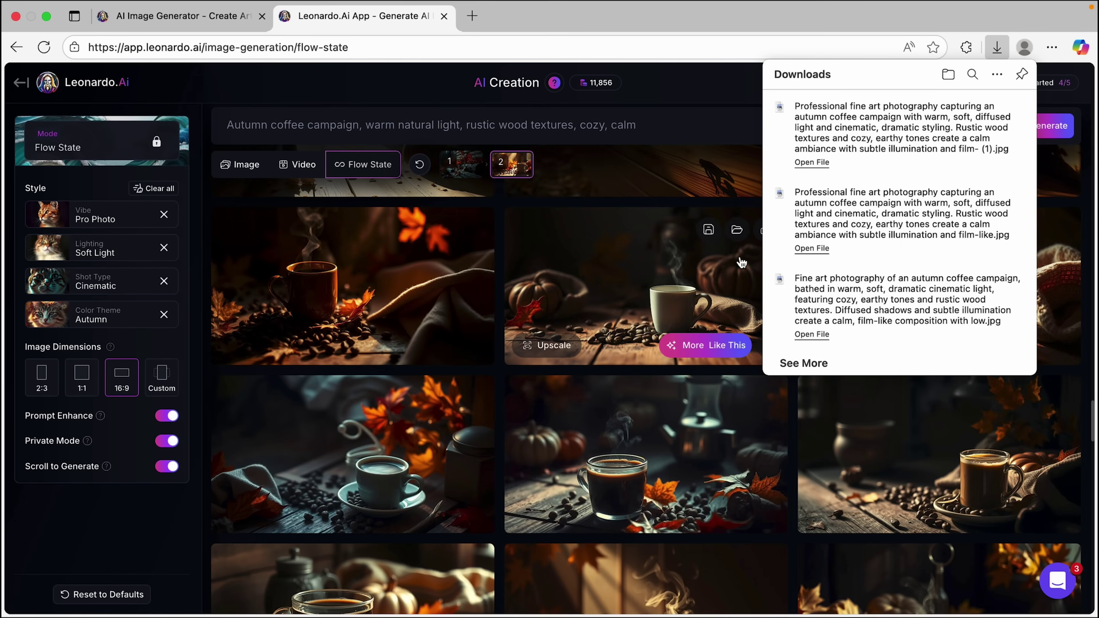
left_click(997, 46)
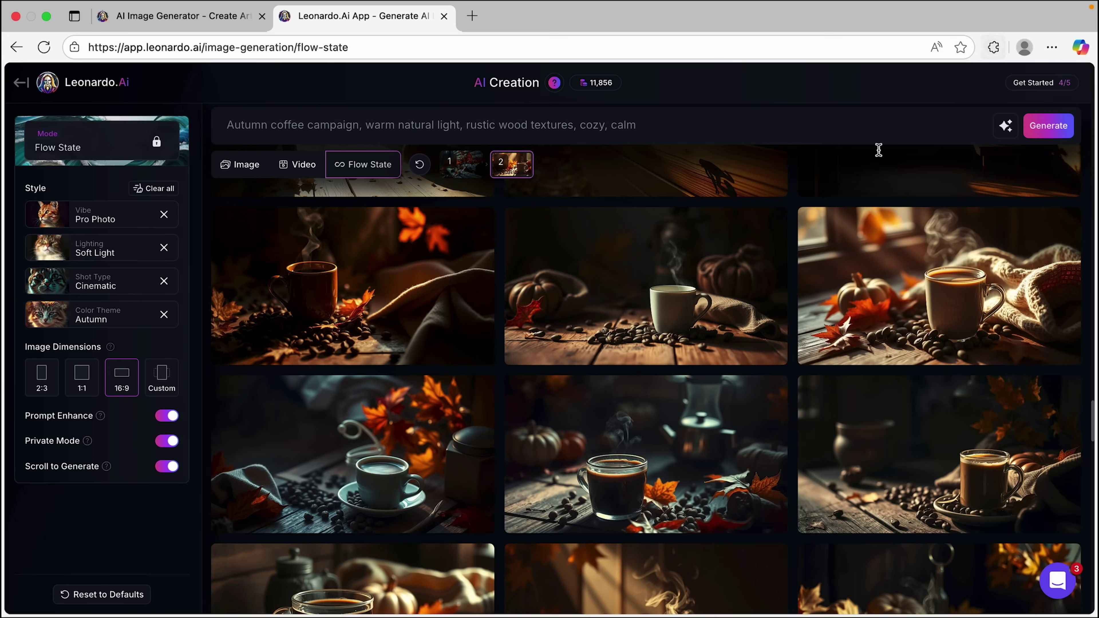
left_click(767, 229)
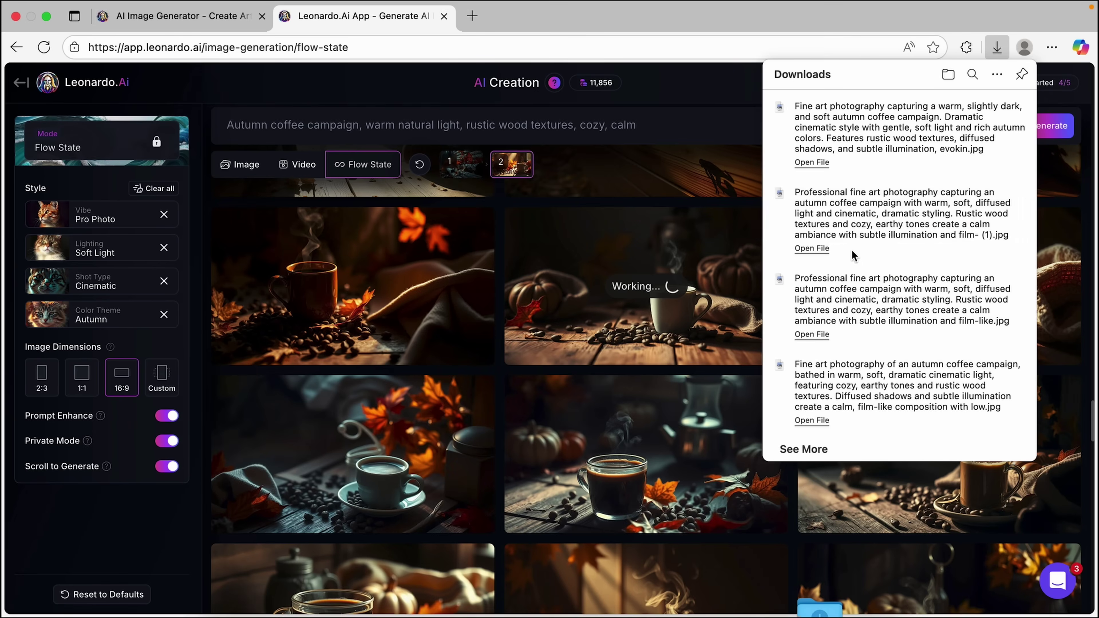
left_click(996, 46)
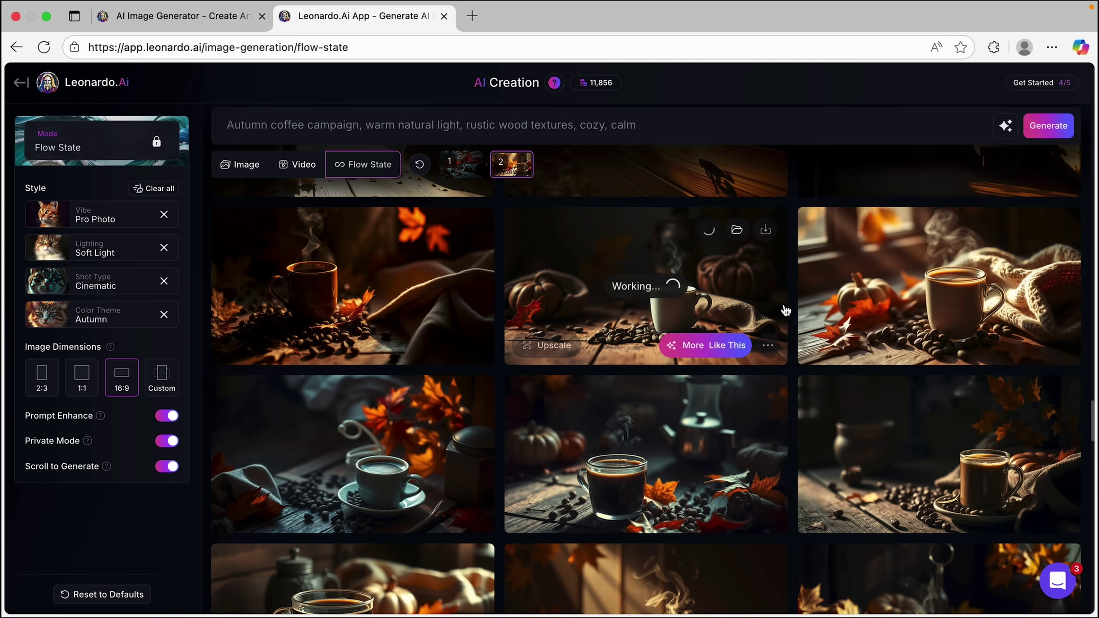
scroll(785, 310, "down", 10)
scroll(785, 311, "down", 10)
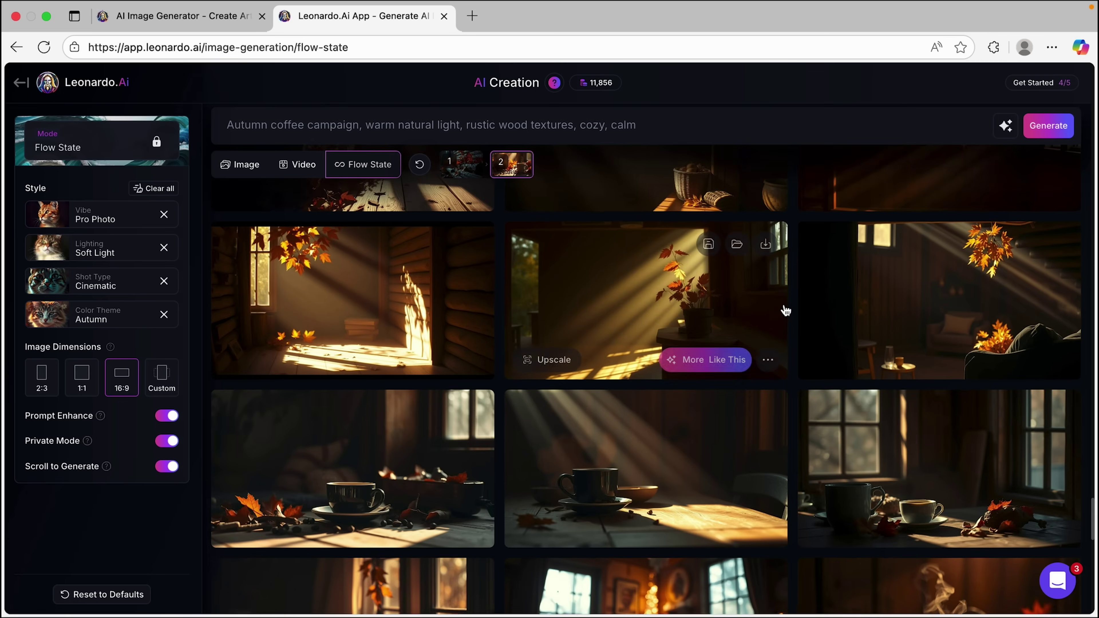
scroll(785, 310, "down", 3)
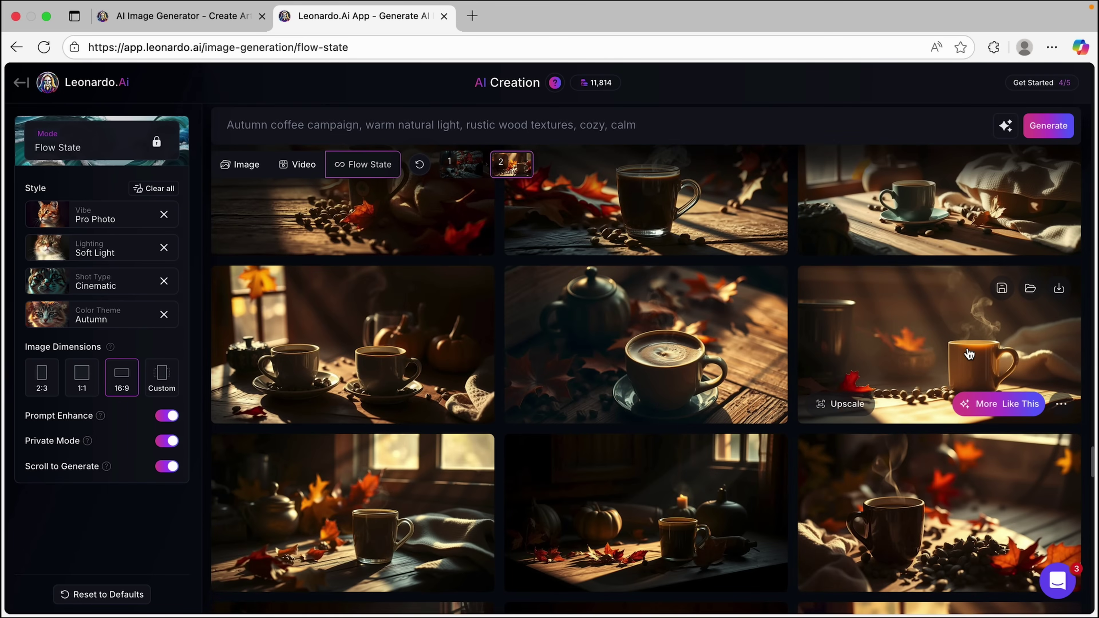
left_click(1058, 288)
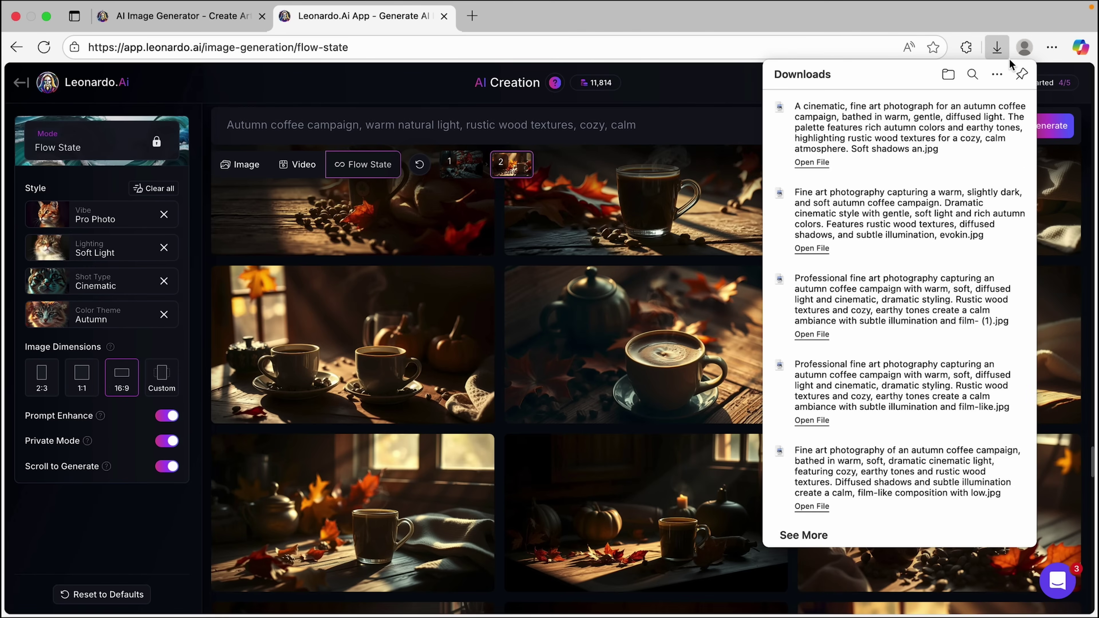
left_click(1002, 50)
Save the latte-beside-a-teapot image to the library.
mouse_move(945, 197)
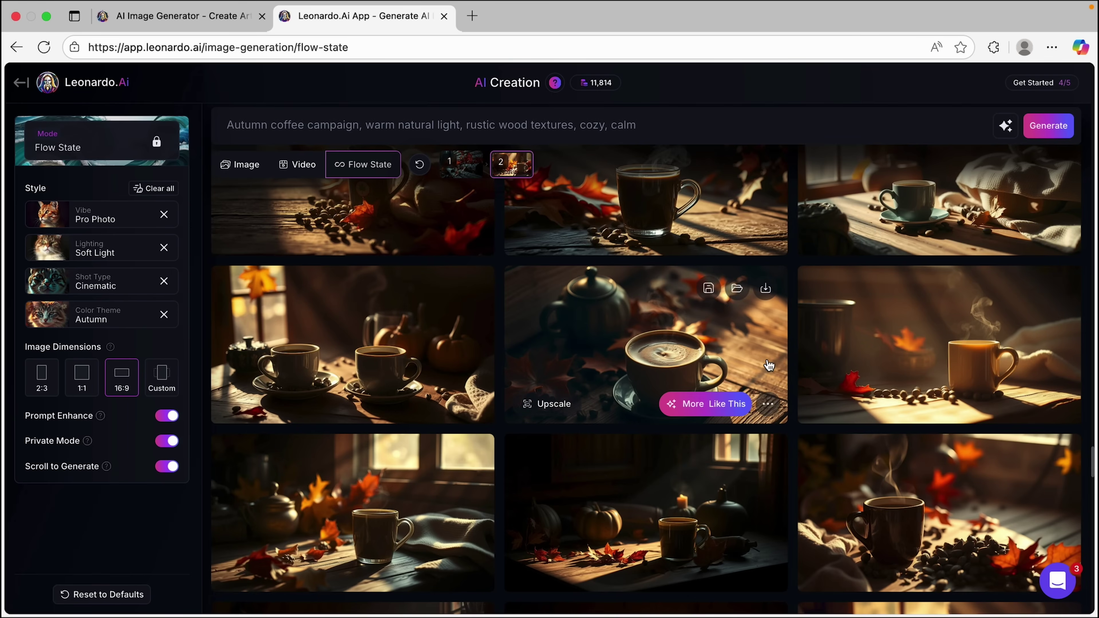
left_click(709, 289)
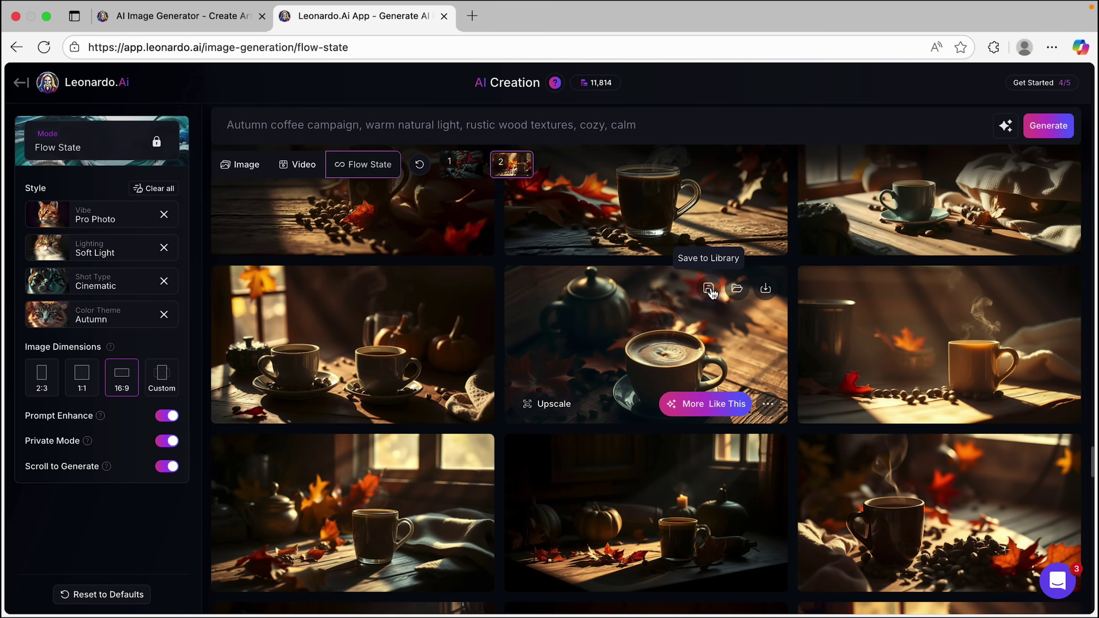
left_click(709, 290)
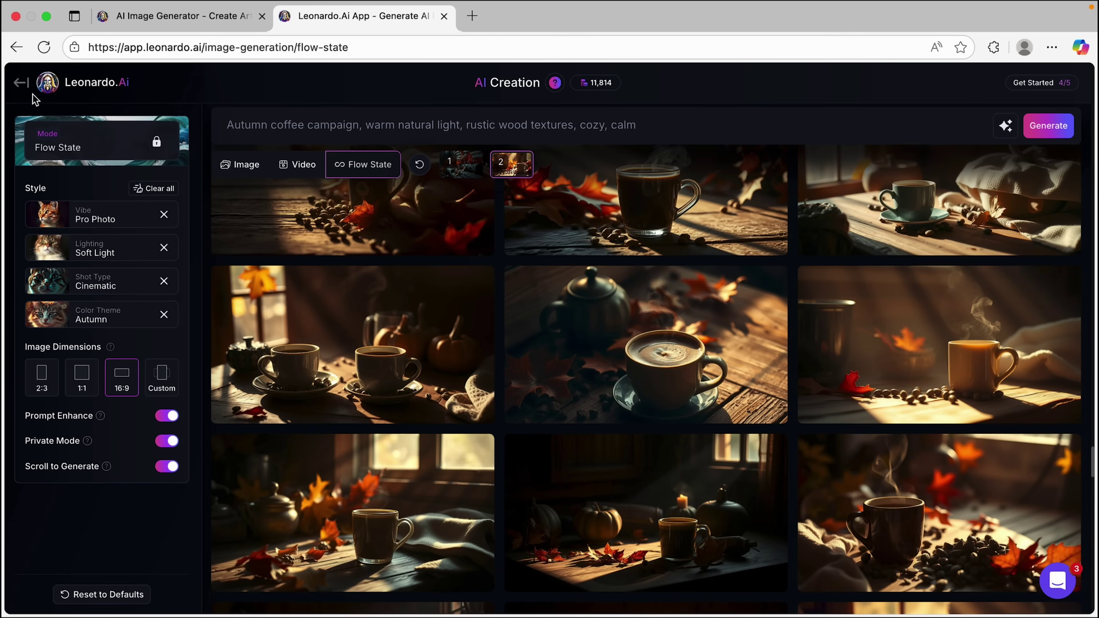
Go to the Image page, settle on the Lucid Origin model after trying others, and choose 16:9.
left_click(20, 82)
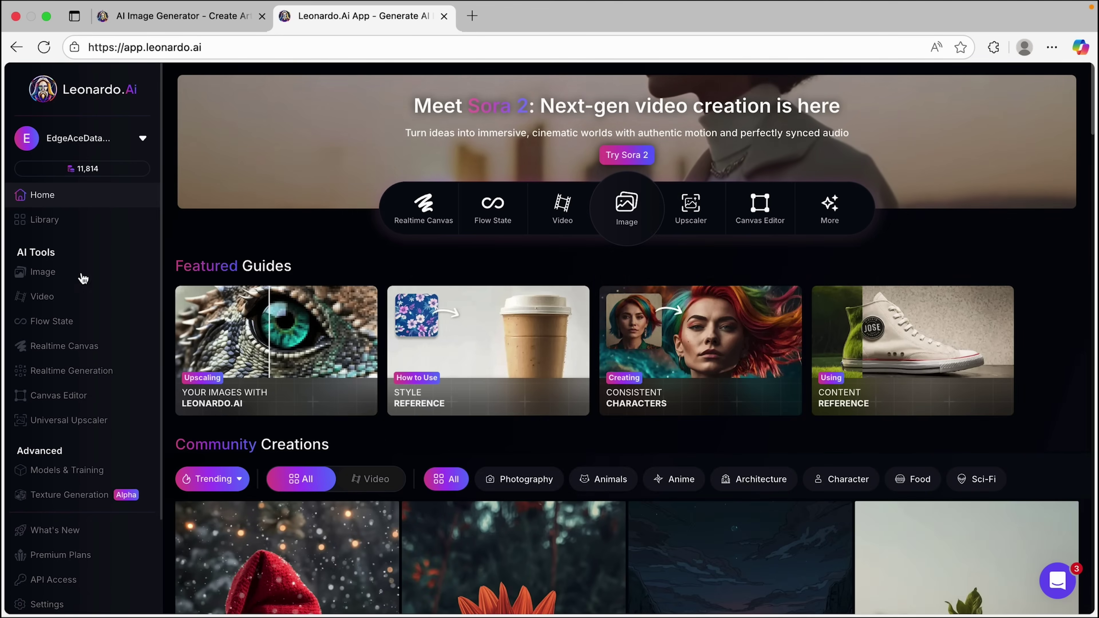
left_click(43, 272)
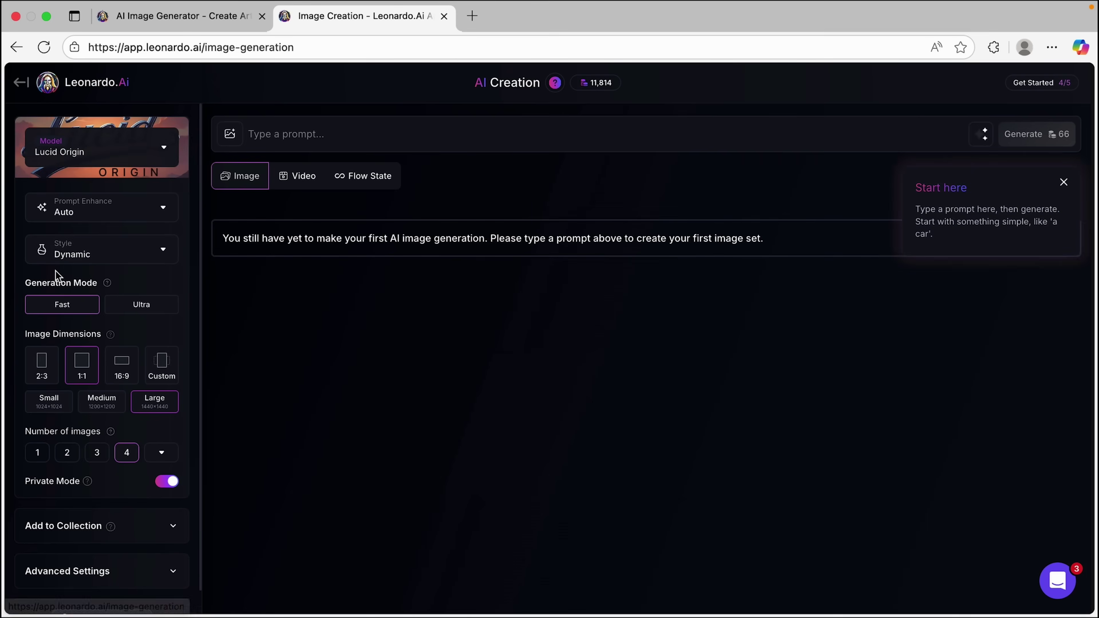
left_click(162, 151)
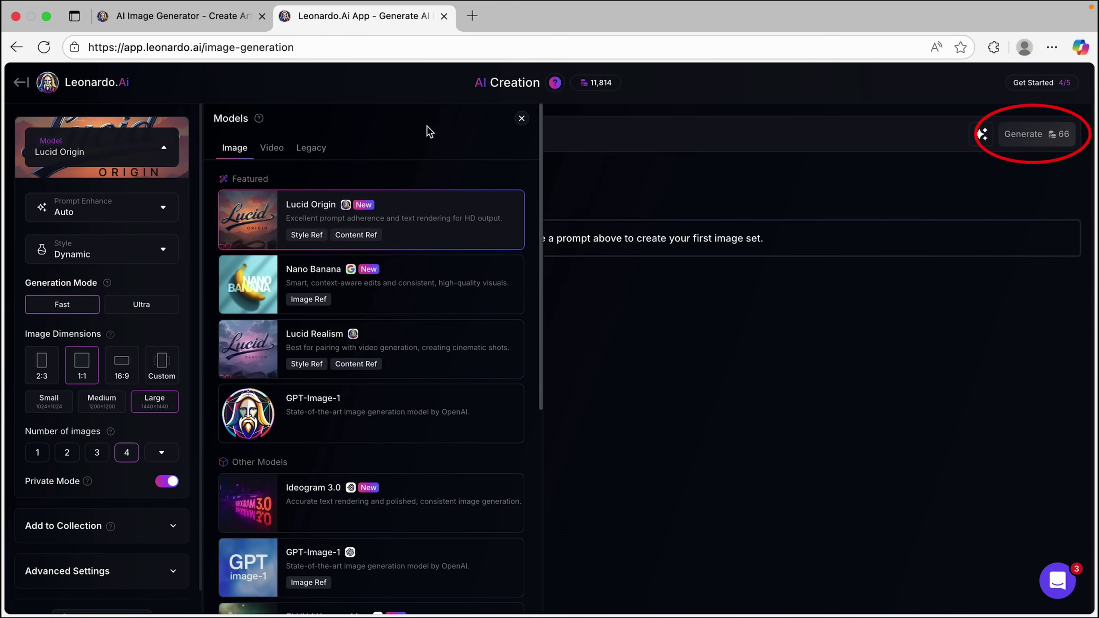
left_click(391, 296)
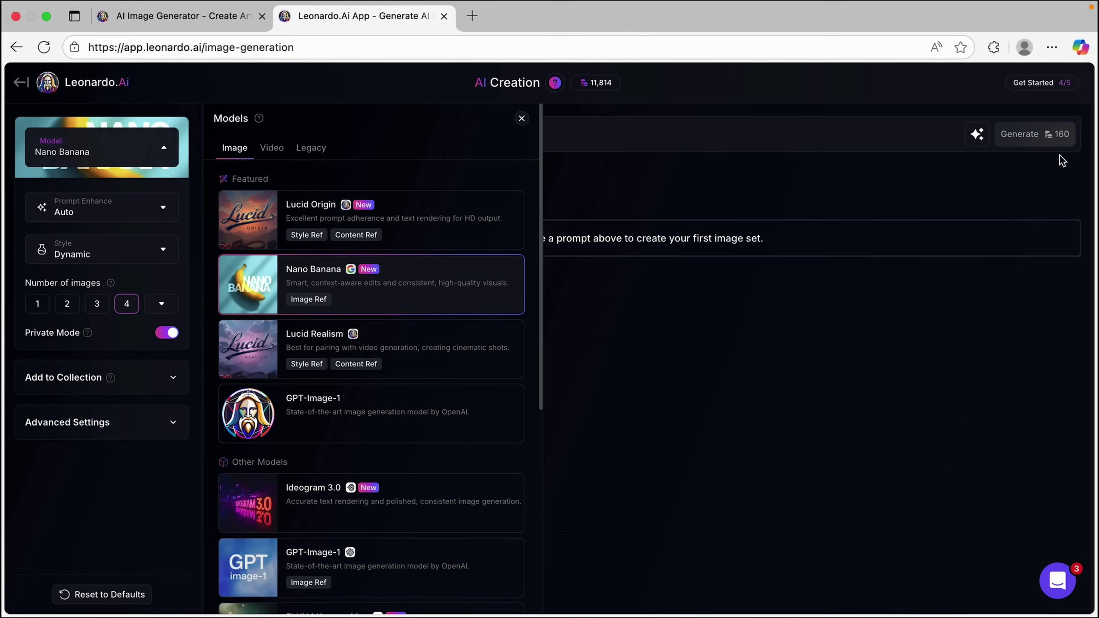
left_click(415, 214)
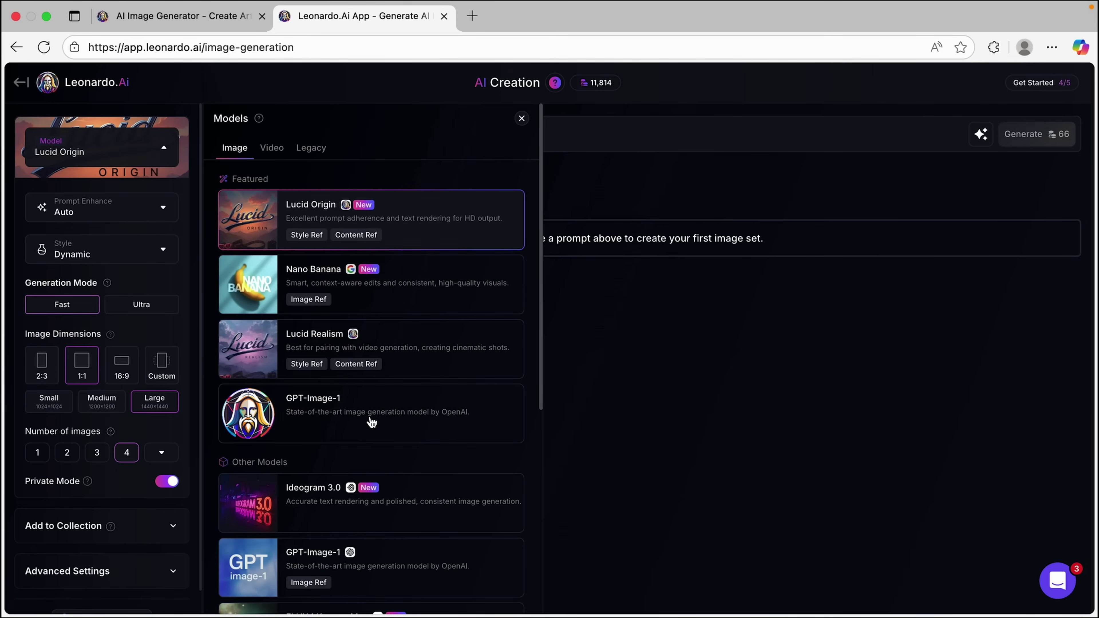
scroll(368, 422, "down", 7)
scroll(368, 422, "down", 2)
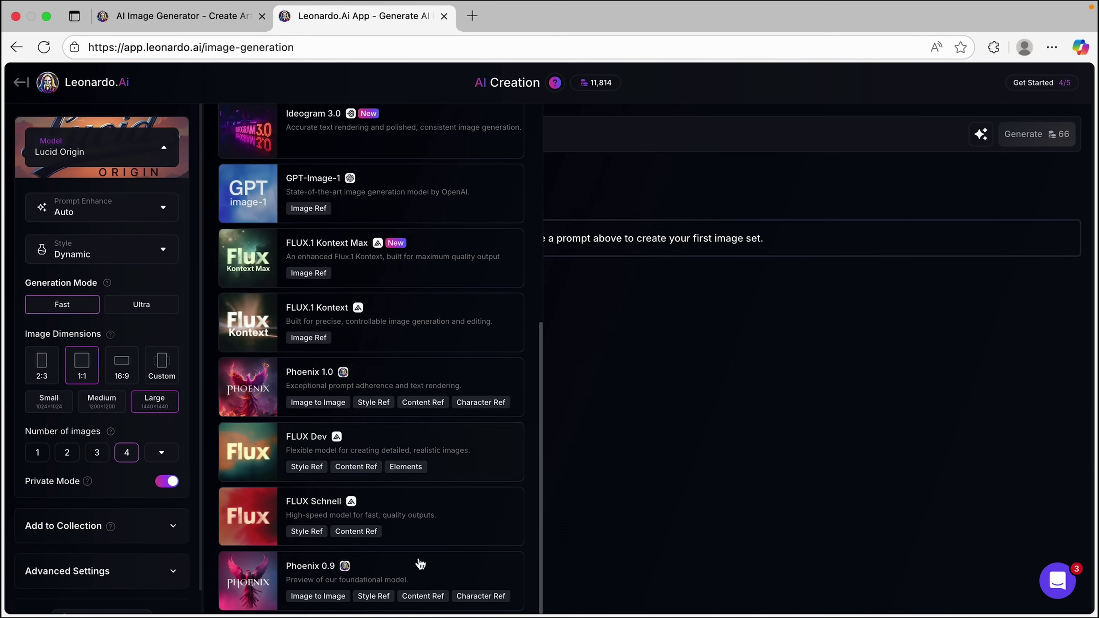
left_click(313, 570)
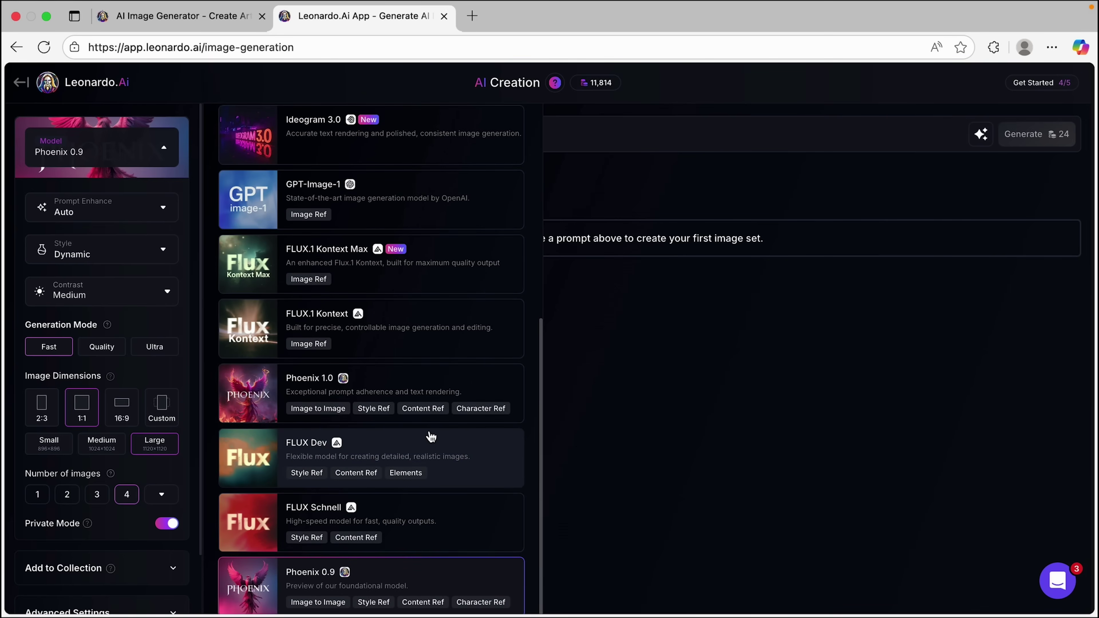
scroll(431, 436, "up", 5)
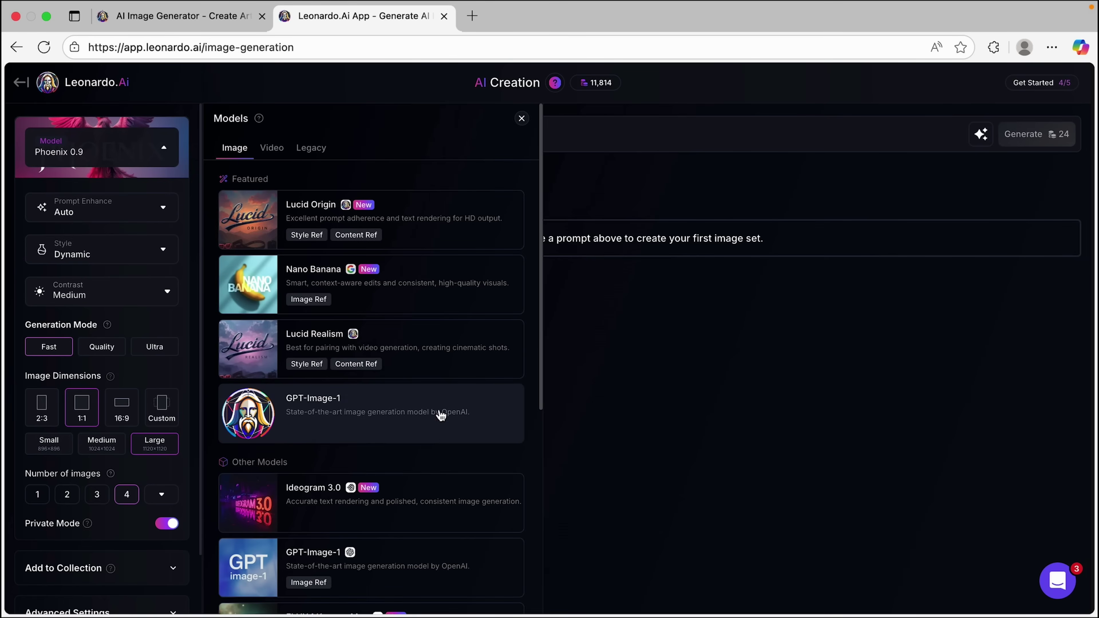
left_click(435, 209)
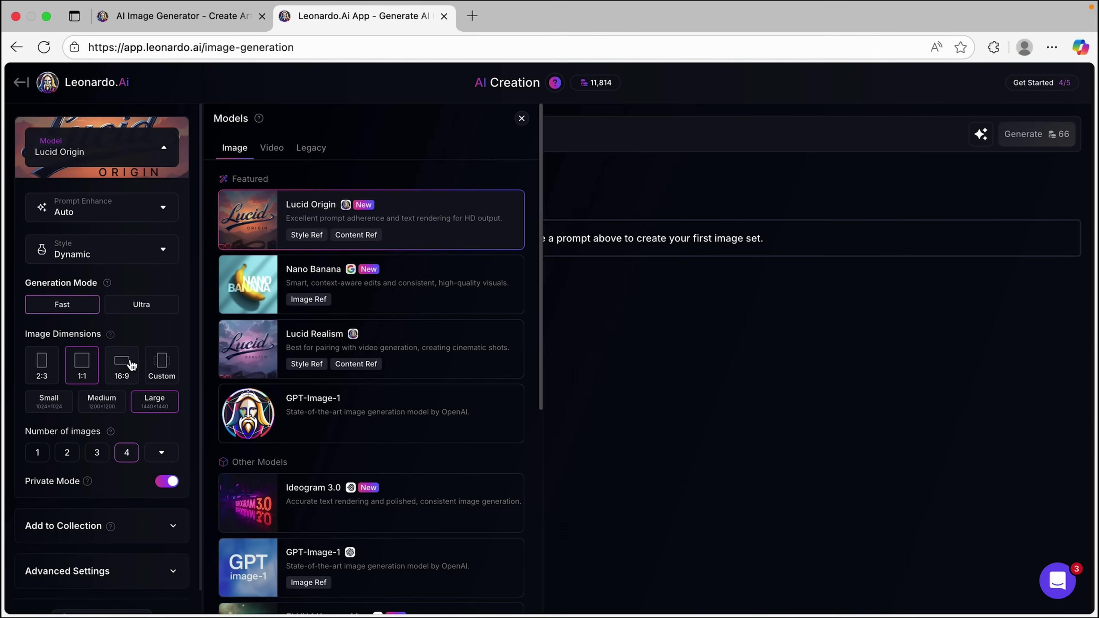
left_click(122, 375)
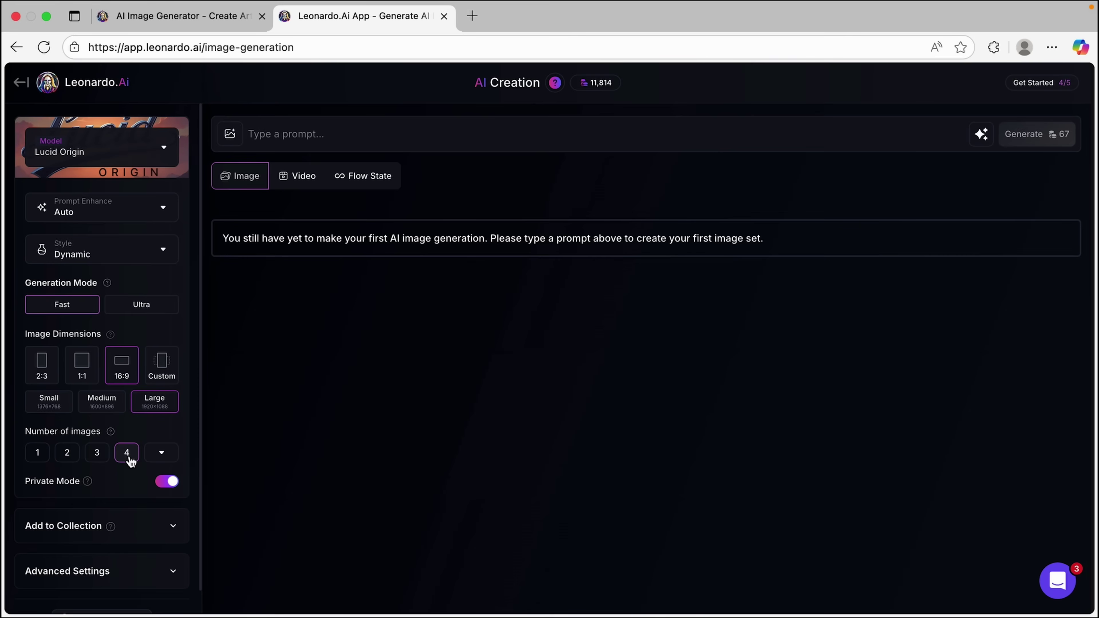
Attach the dim coffee-on-table image from Your Generations as a Content Reference.
left_click(306, 130)
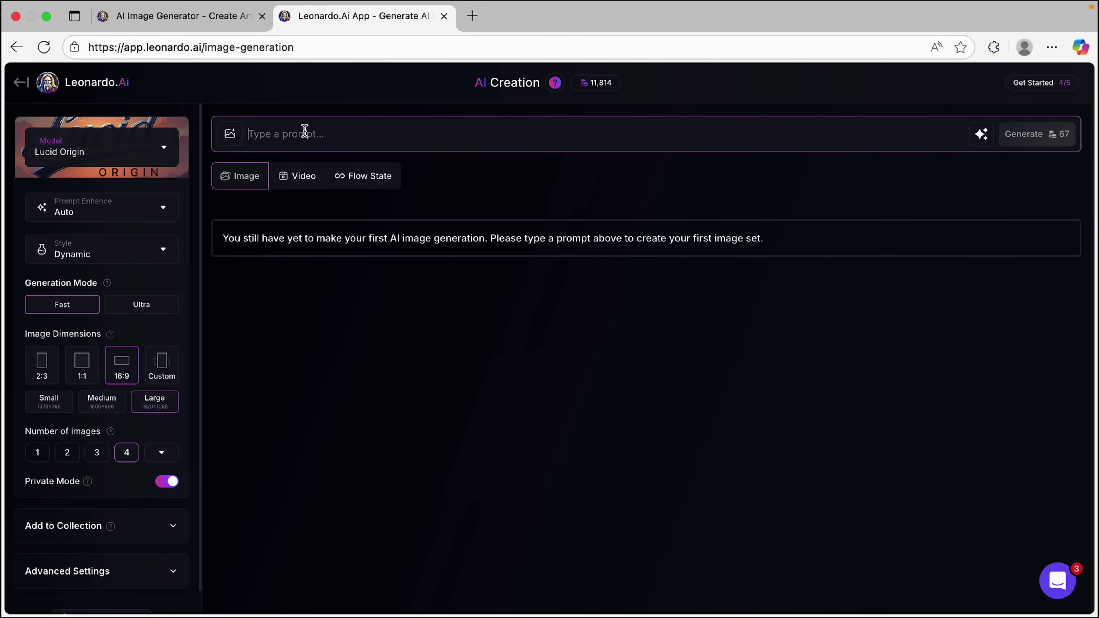
left_click(230, 135)
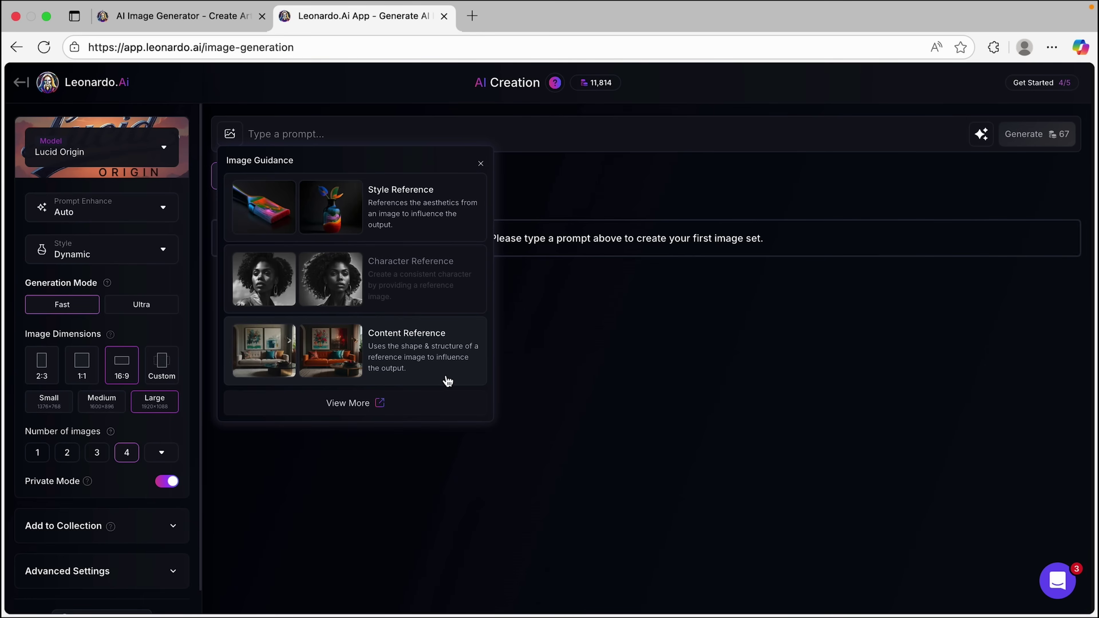
left_click(417, 357)
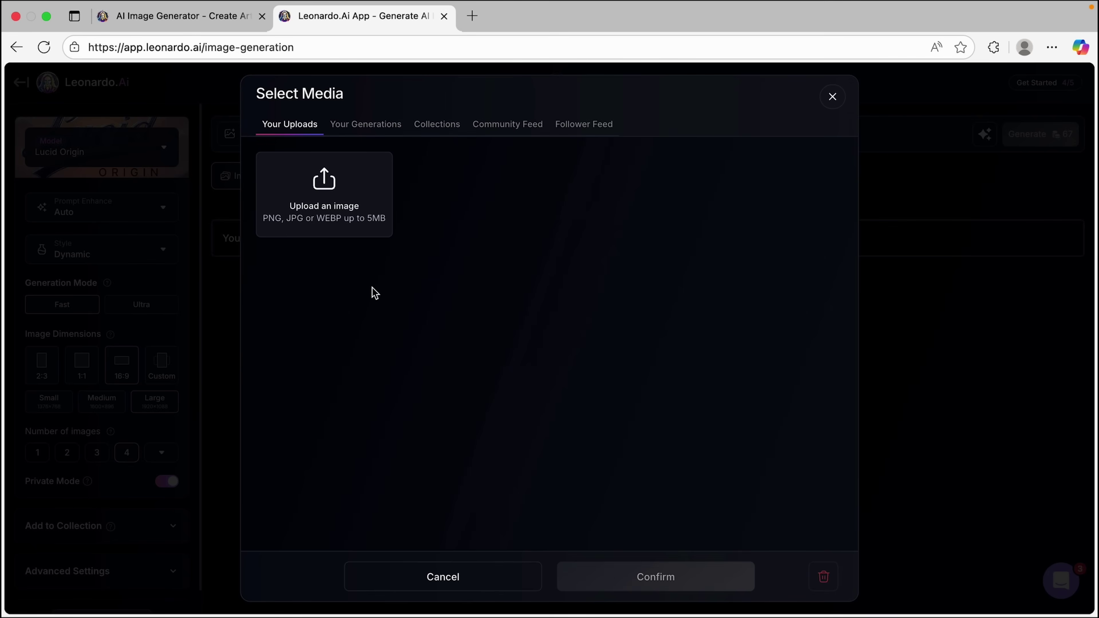
left_click(385, 126)
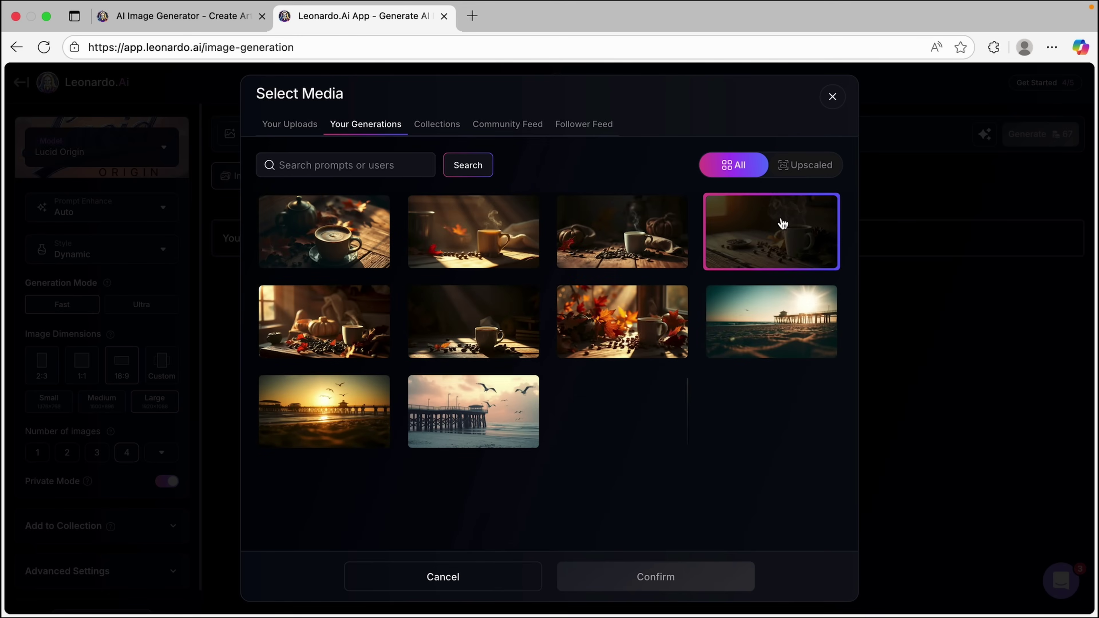
left_click(780, 238)
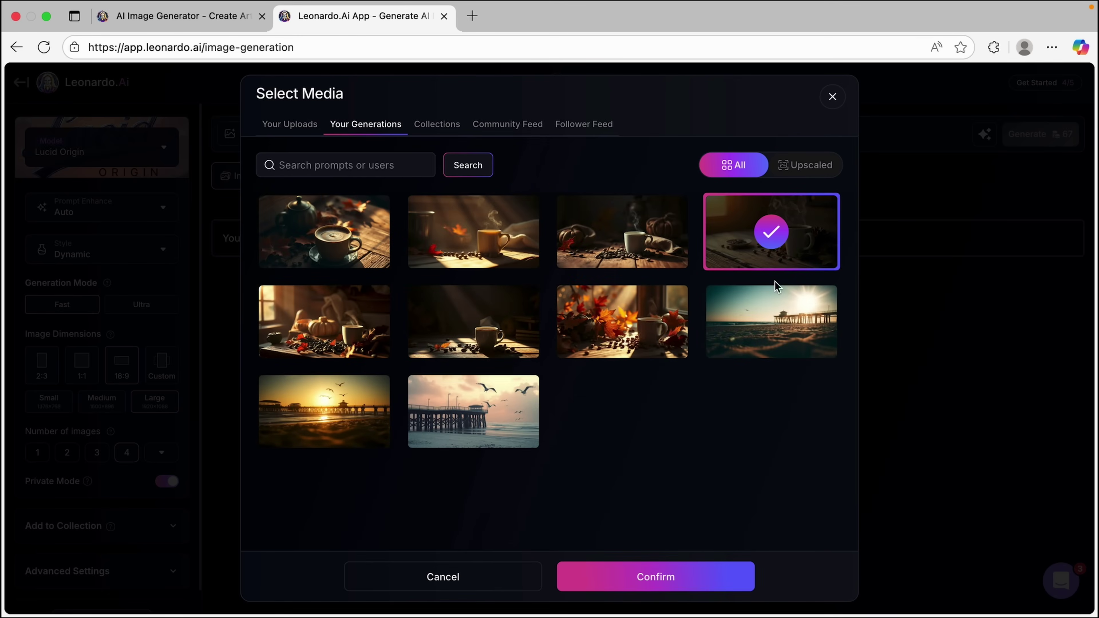
left_click(672, 582)
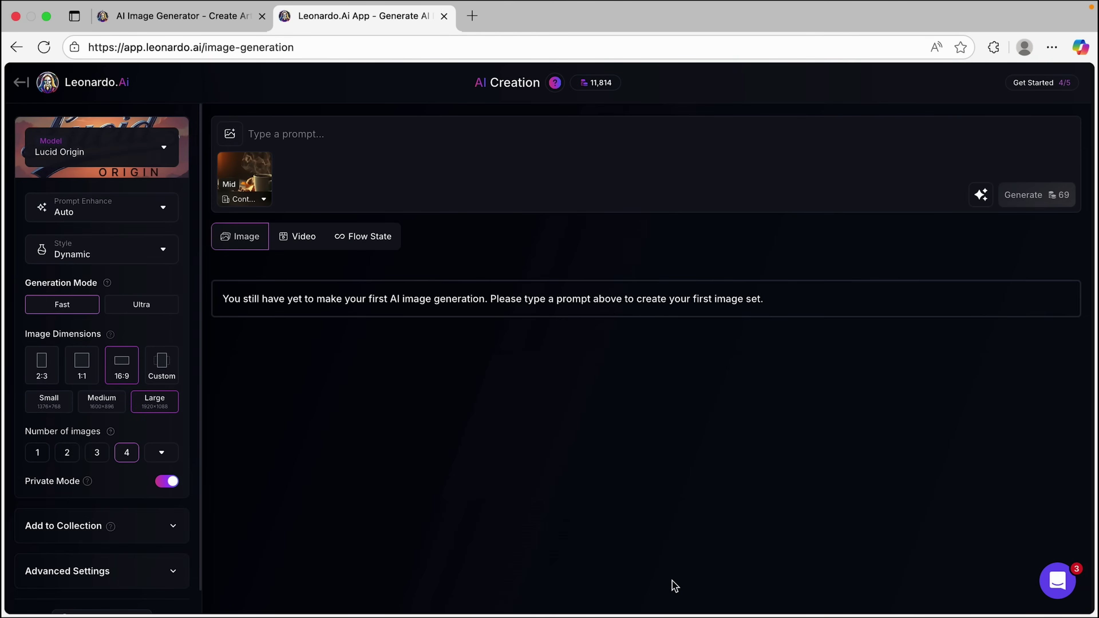
Check the reference strength is Mid and begin the prompt 'A steaming cup of coffee on a rustic wooden tab'.
left_click(263, 202)
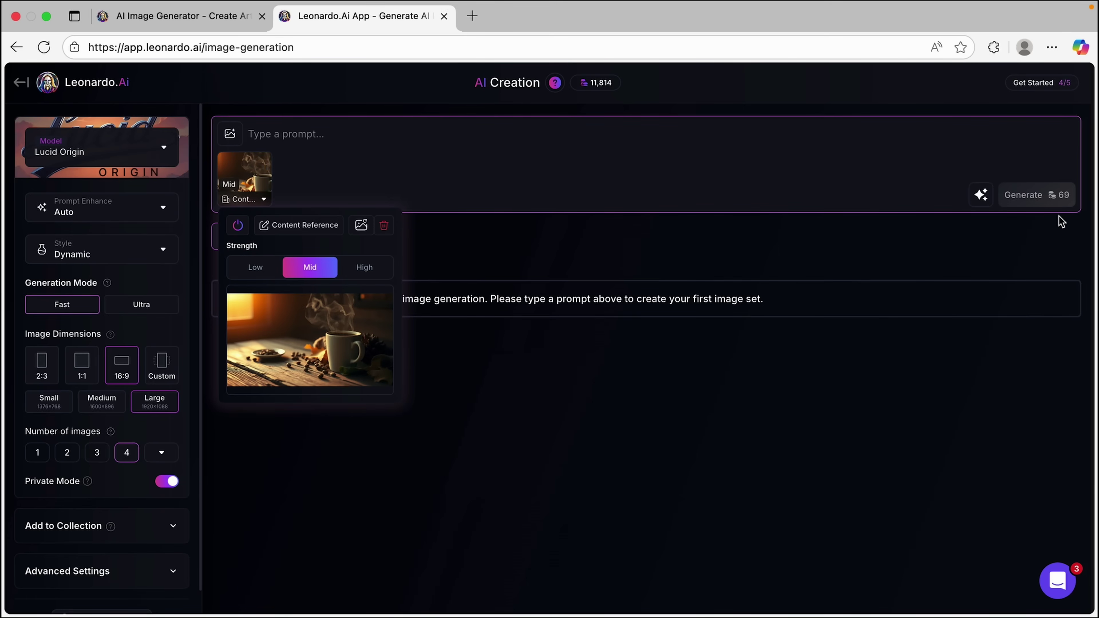
left_click(312, 149)
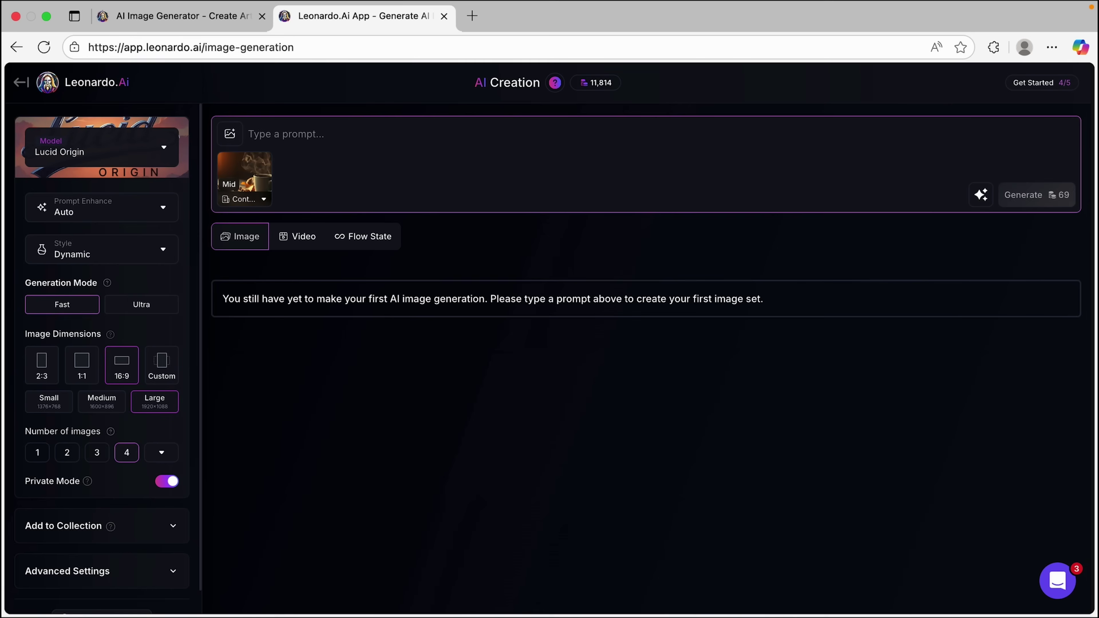
type("A steaming cup of coffe")
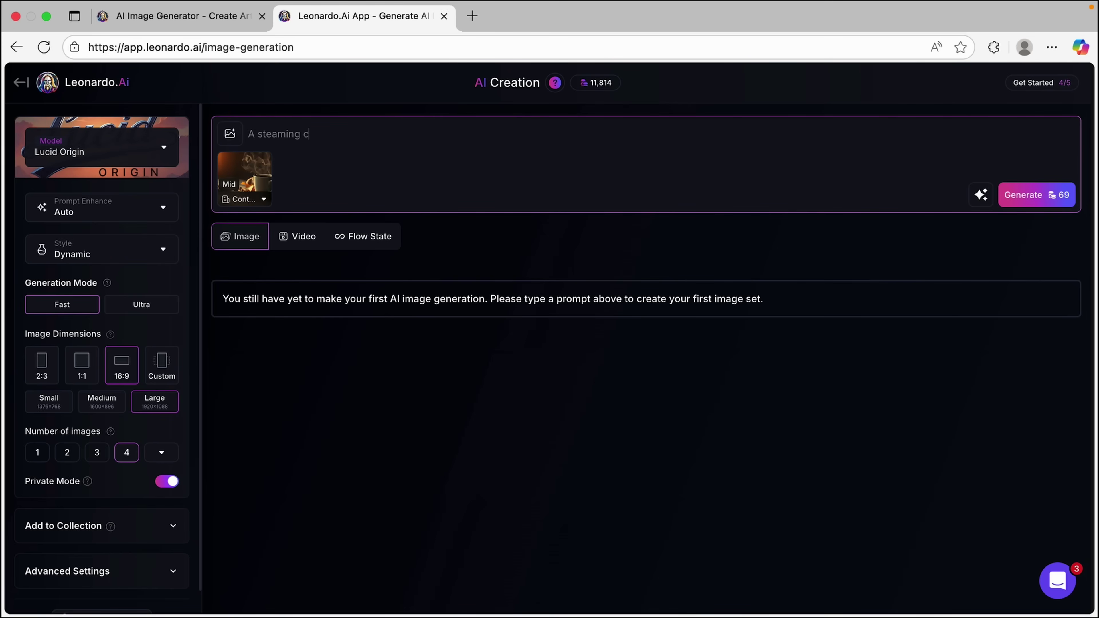
type("e on a rustic wooden tab")
Finish the prompt with a window, soft morning light and autumn leaves, then generate four images.
type("le beside a window with soft morning light and autumn leaves outside, cinematic lighting, rich warm tones, 85mm lens, cozy atmosphere, professional product photography.")
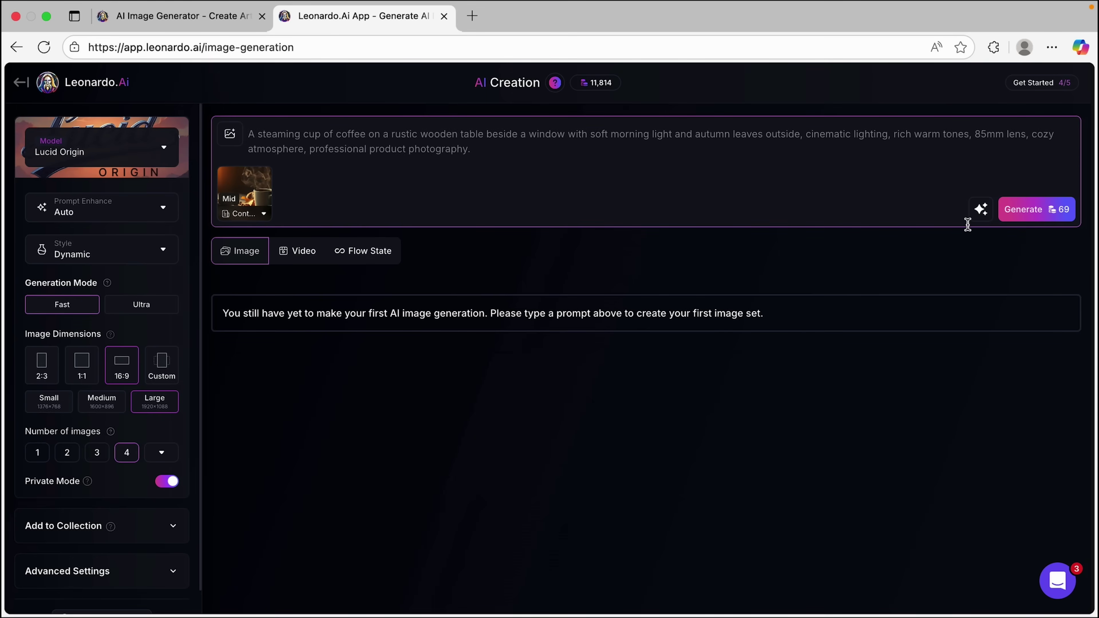
left_click(1034, 211)
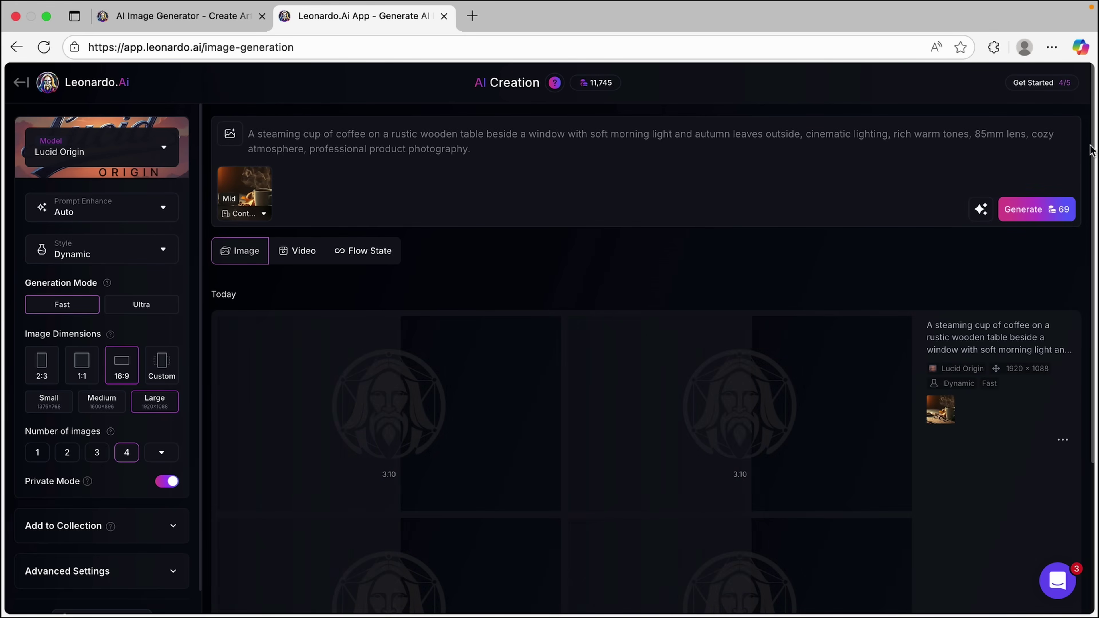
scroll(1091, 146, "down", 5)
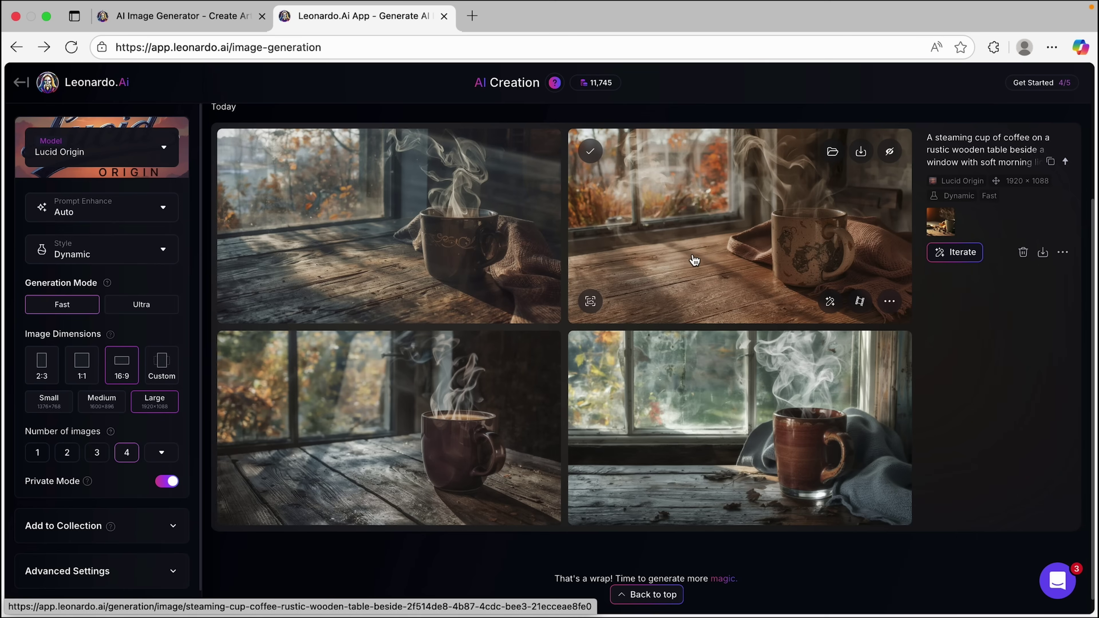
Open the upscale options for the top-right sunlit coffee mug image.
left_click(590, 301)
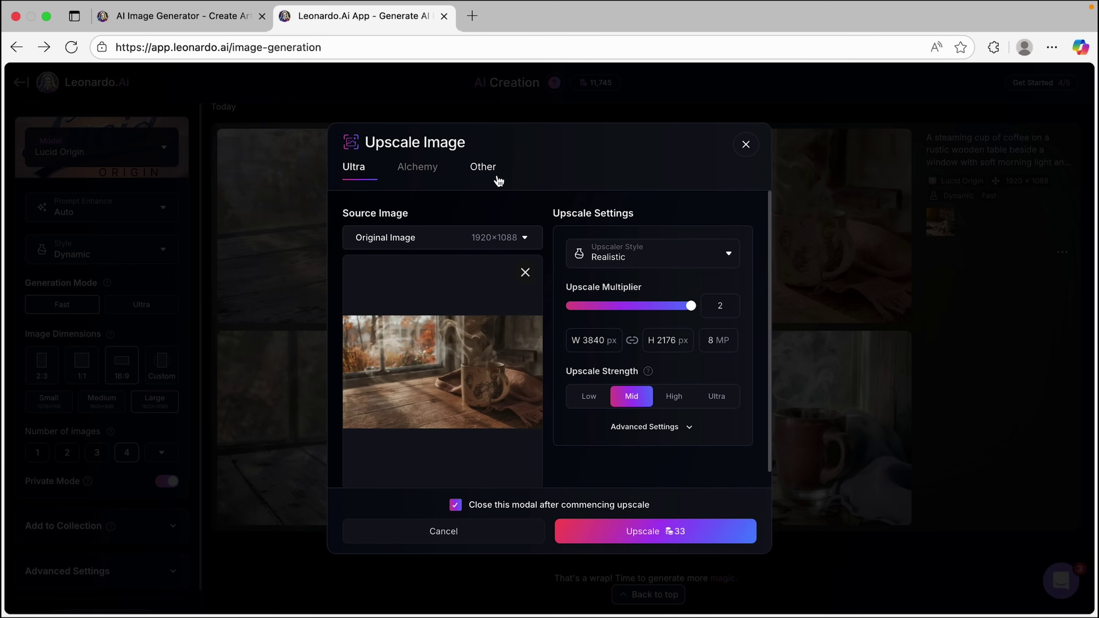
Compare the Alchemy and Other upscalers, then run the Ultra 2× upscale to 3840×2176.
left_click(421, 173)
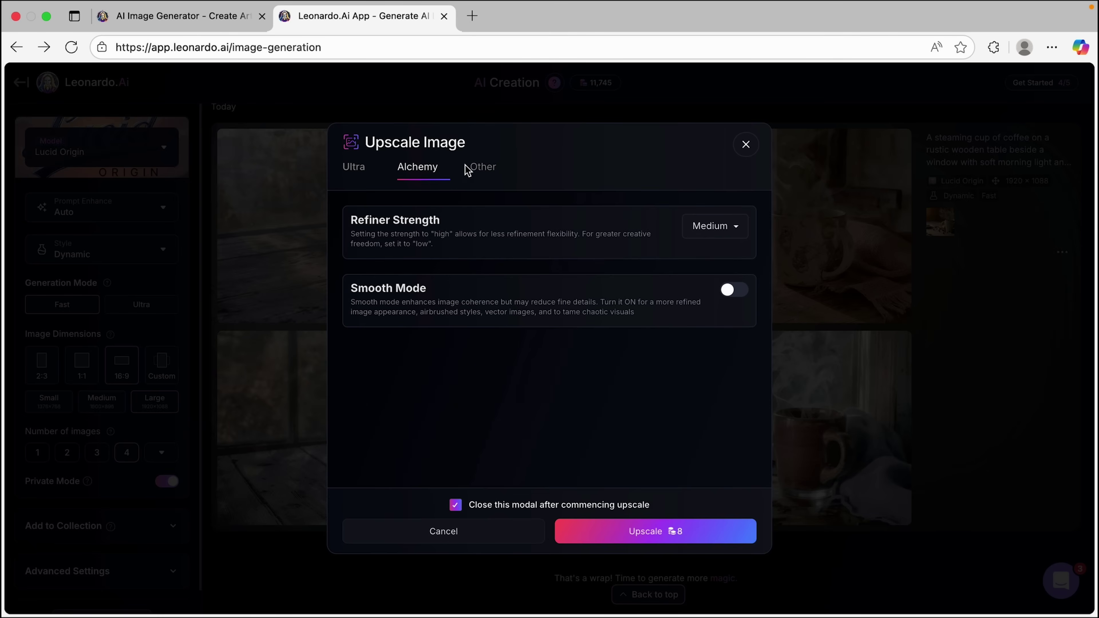
left_click(483, 168)
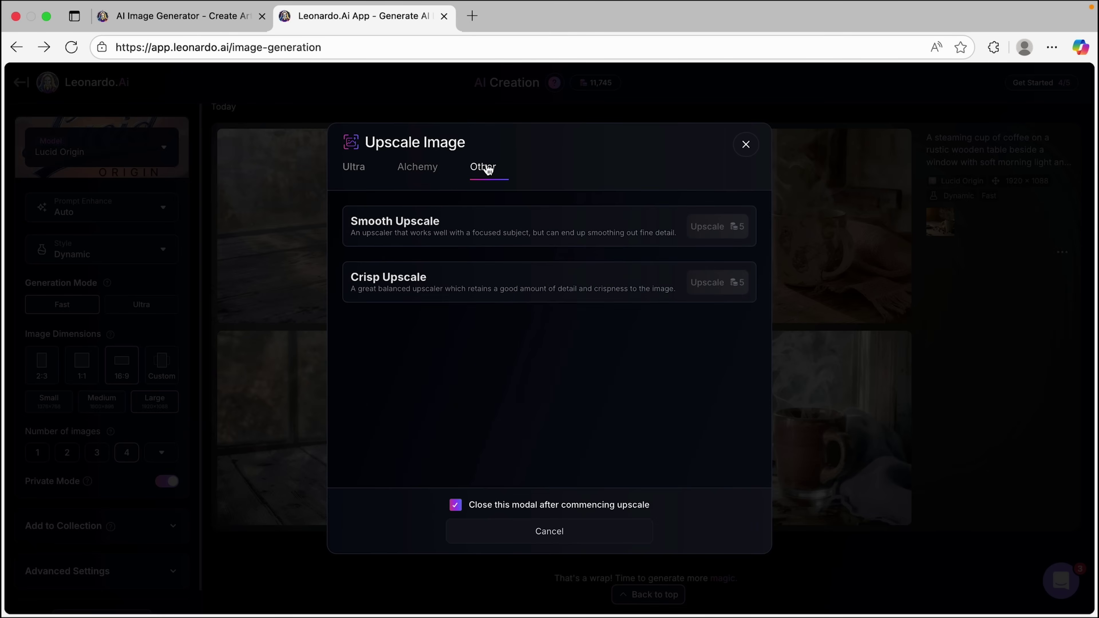
mouse_move(729, 229)
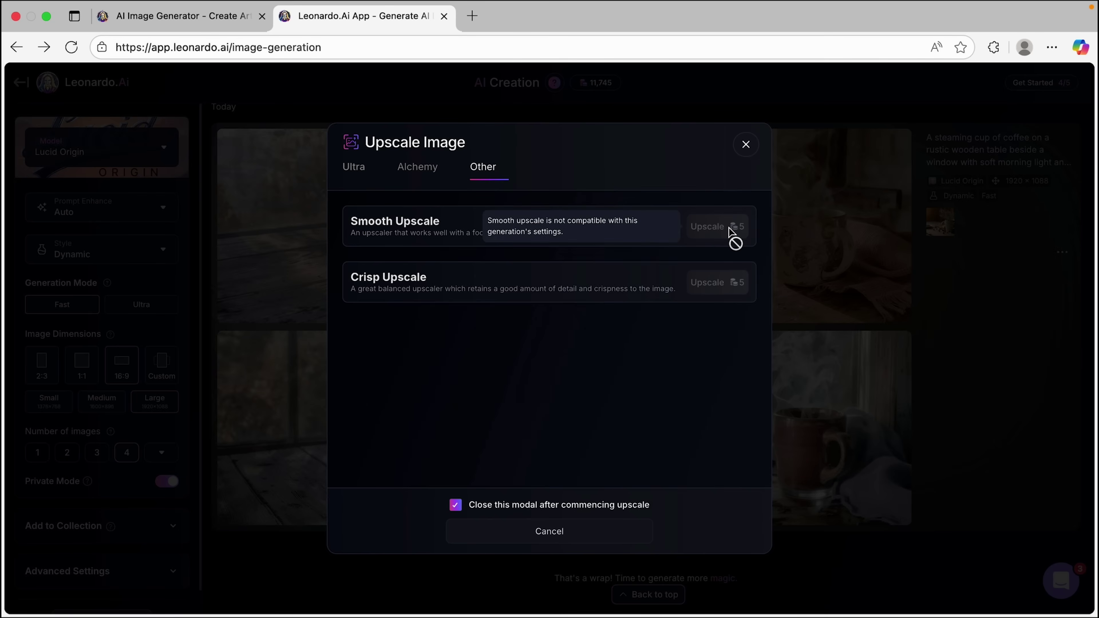
mouse_move(722, 285)
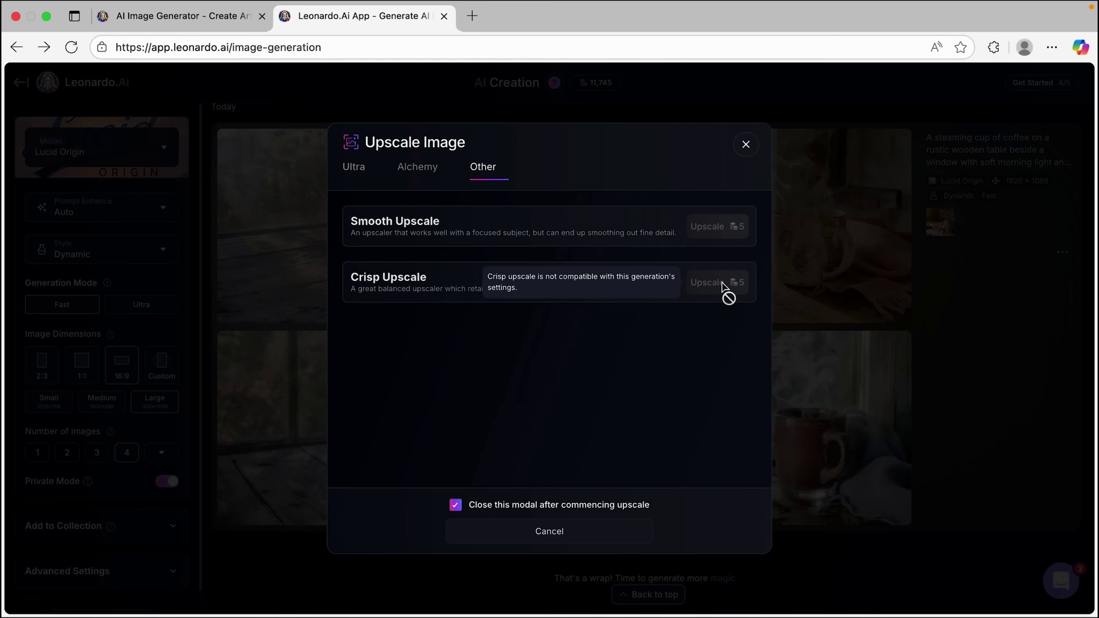
left_click(354, 171)
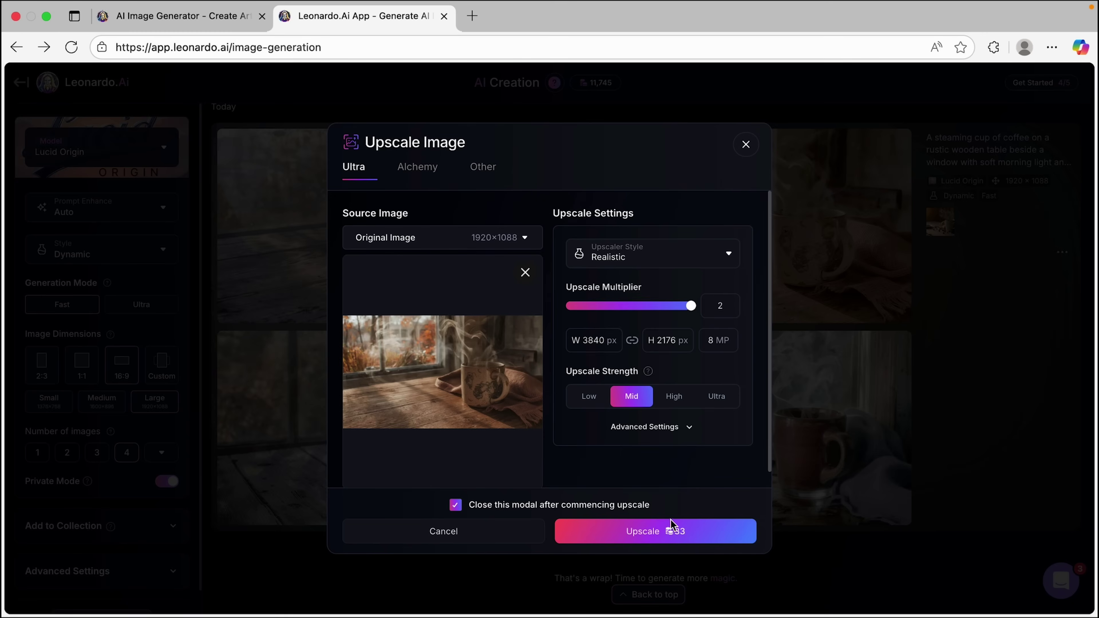
left_click(686, 538)
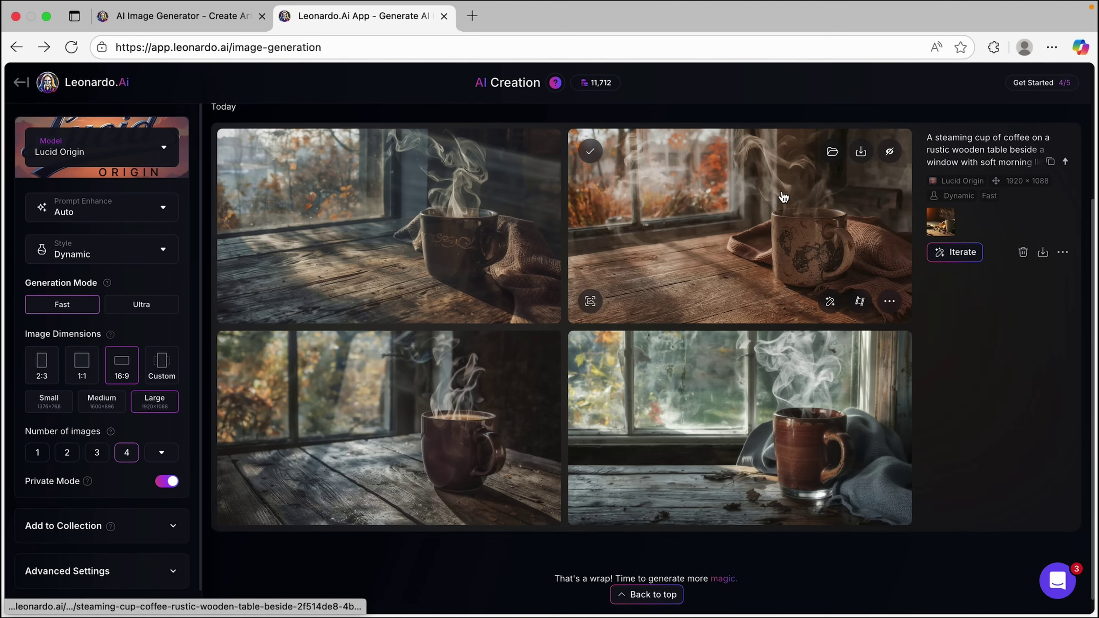
Download the Ultra-upscaled top-right steaming mug image and open it in the full-size viewer.
left_click(861, 152)
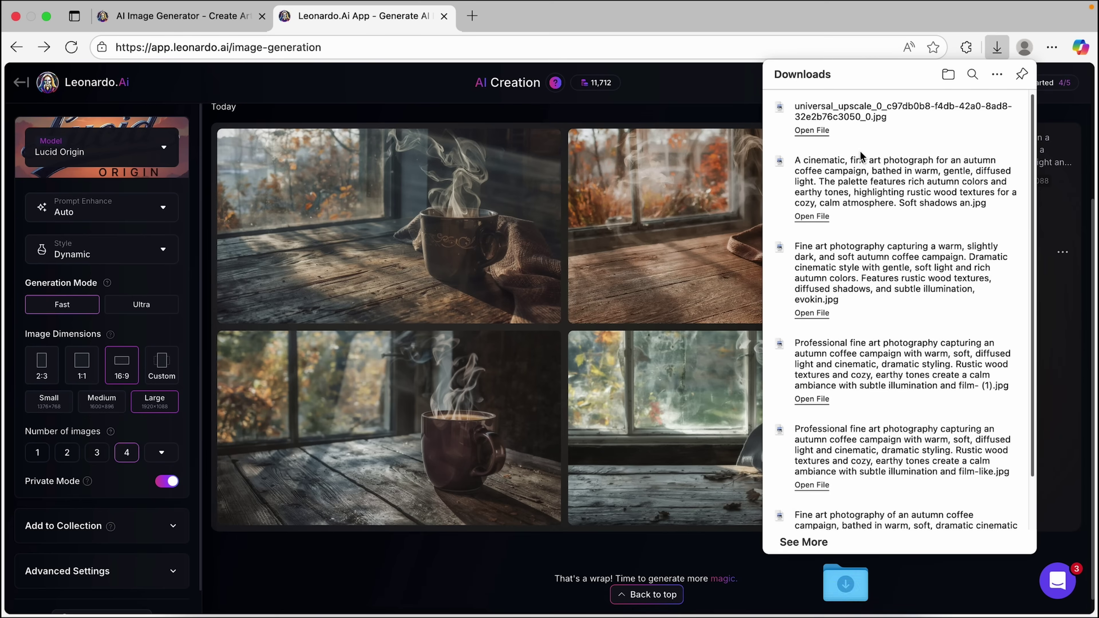
left_click(996, 46)
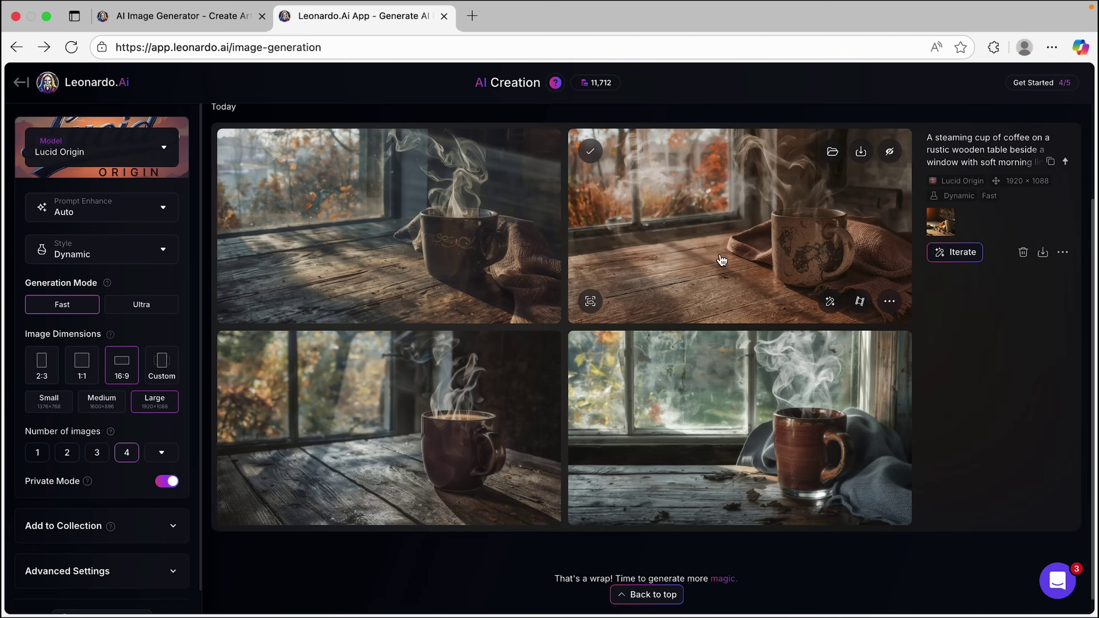
left_click(728, 219)
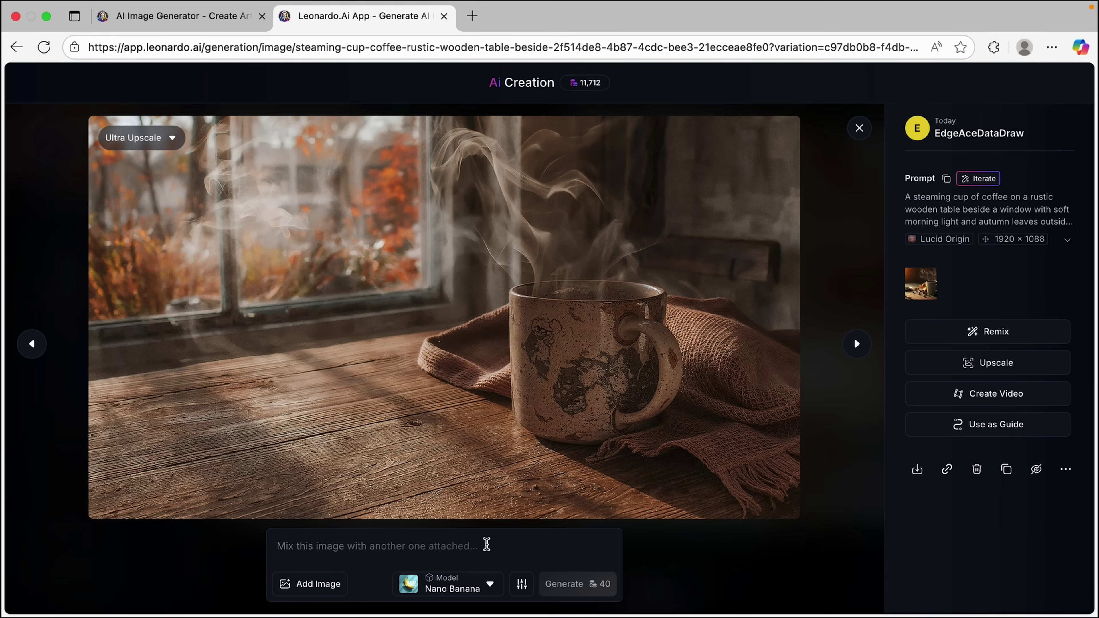
Enter the white glazed 'Autumn Brew' mug edit prompt and generate 4 images with Nano Banana.
left_click(484, 544)
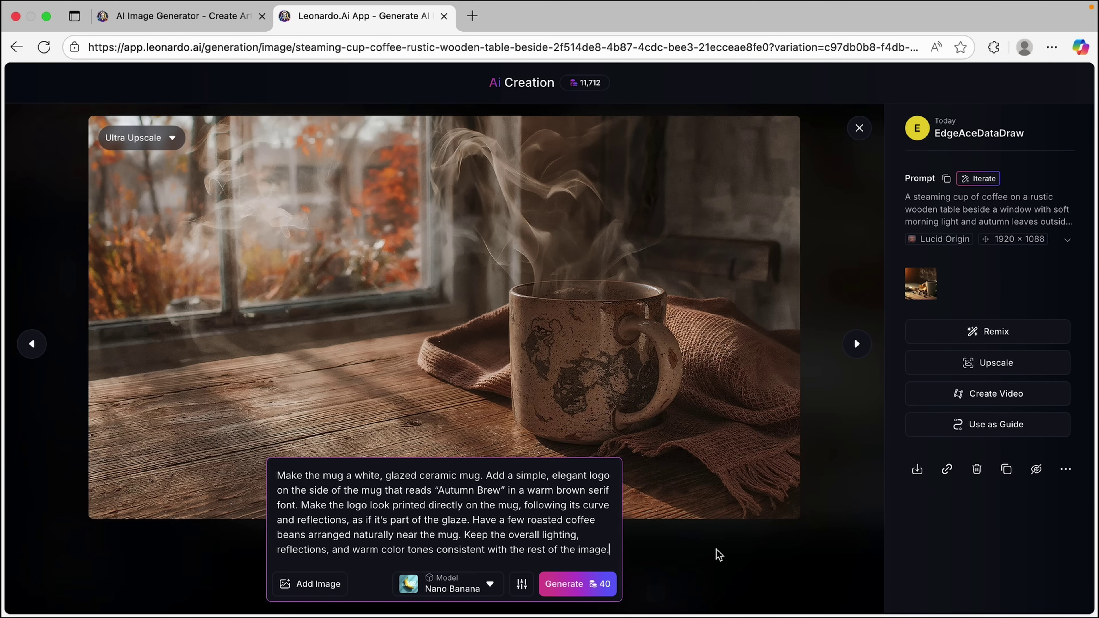
left_click(521, 584)
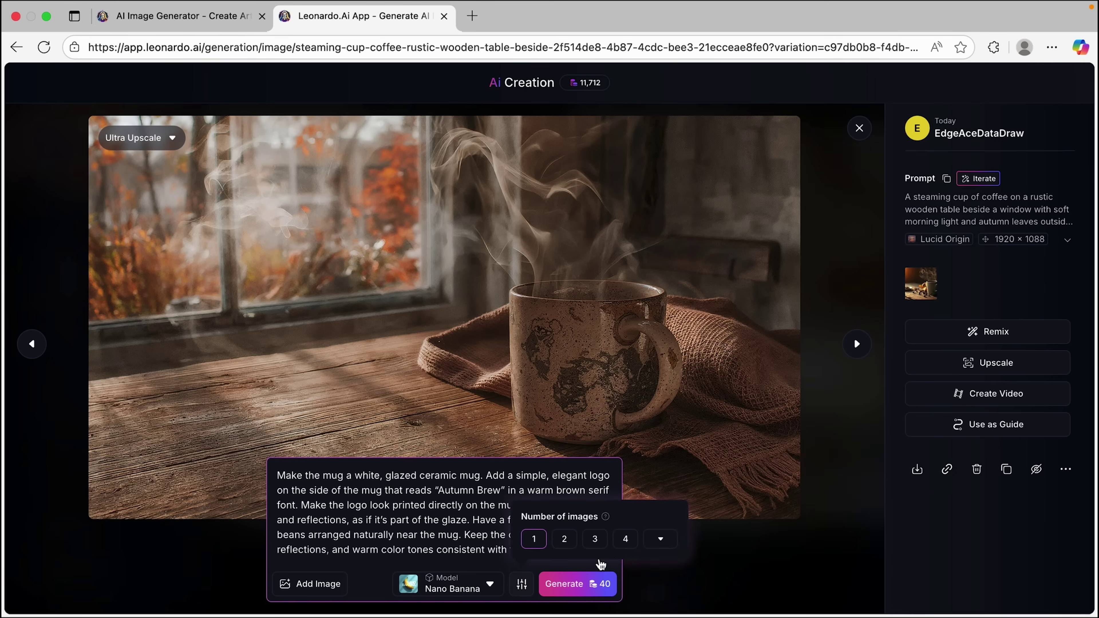
left_click(625, 539)
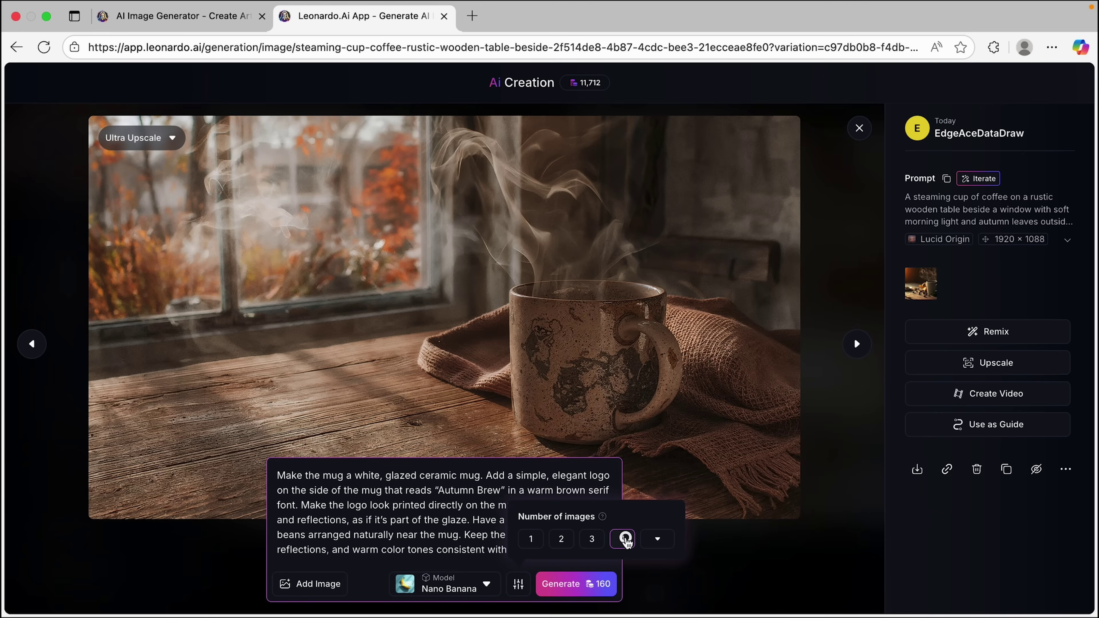
left_click(587, 593)
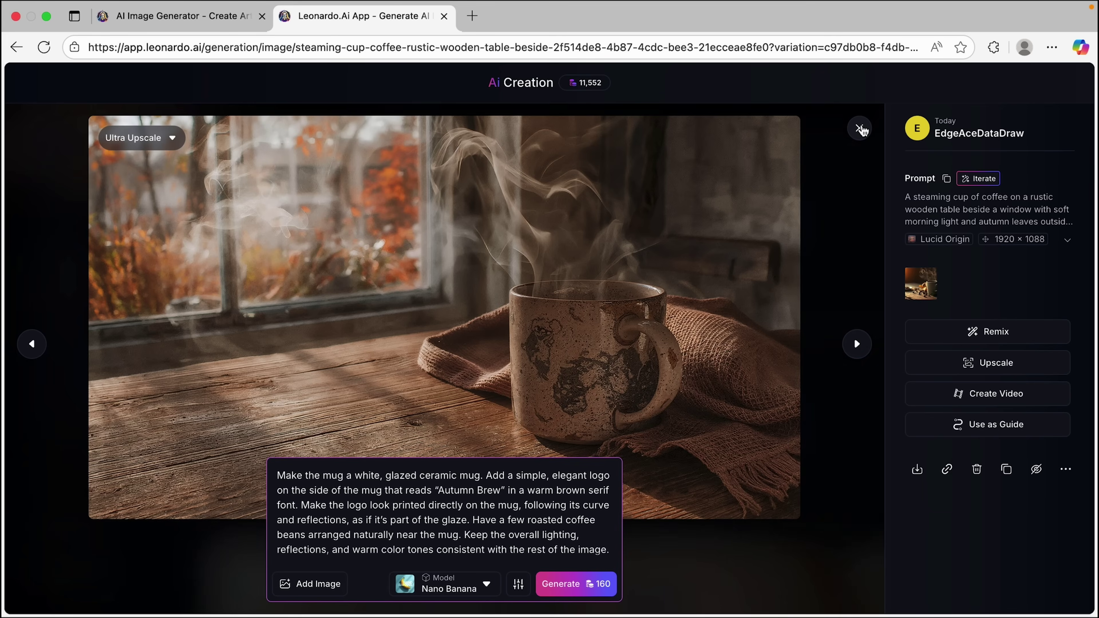
left_click(860, 129)
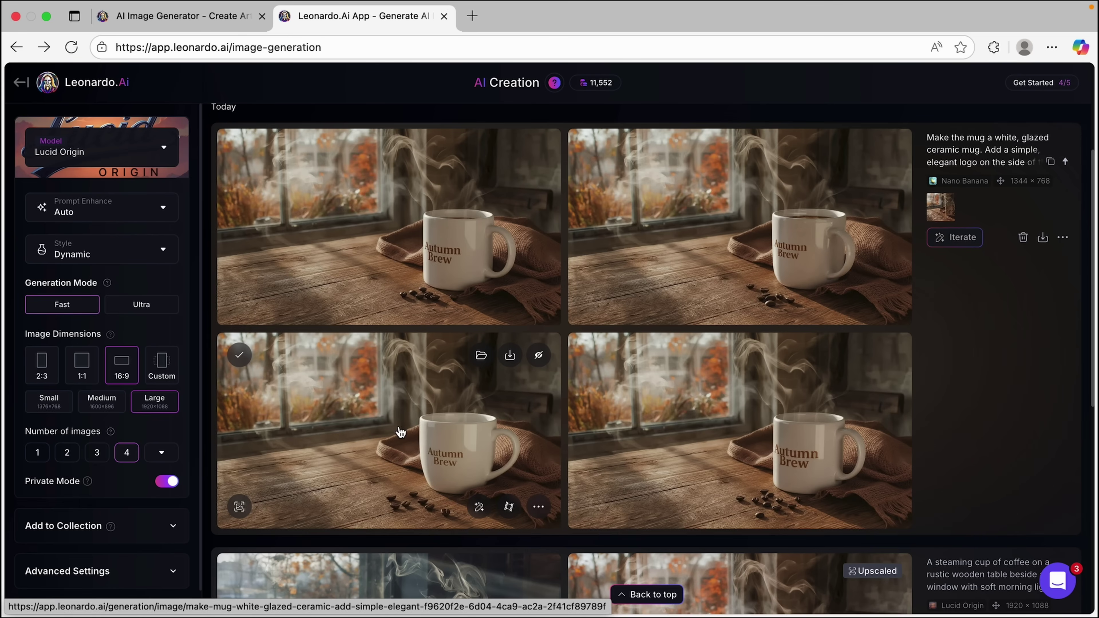
Open the bottom-left white 'Autumn Brew' mug edit full size, ready for a new edit prompt.
left_click(393, 412)
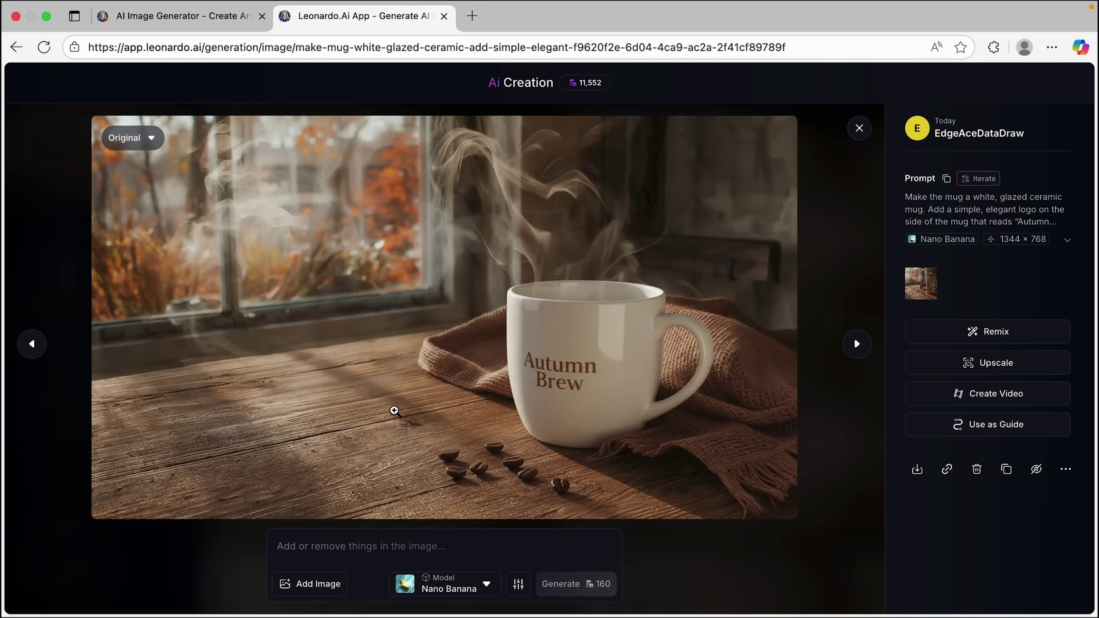
left_click(421, 549)
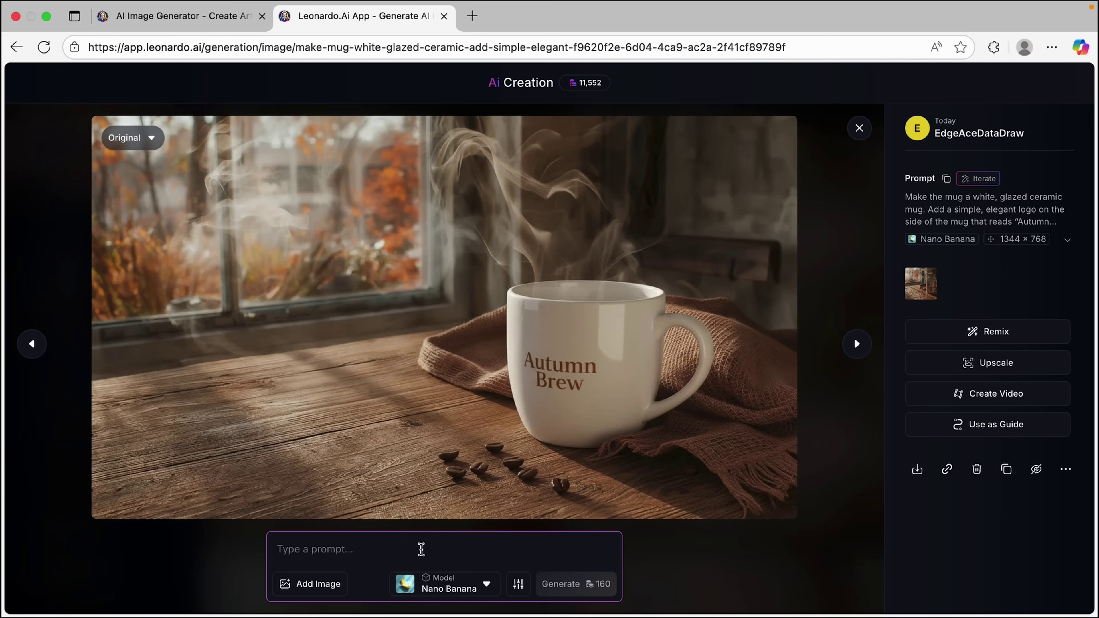
Paste the round vintage 'Autumn Brew Coffee Co.' rubber-stamp logo prompt and generate the Nano Banana edit.
type("Change the text on the mug to a round, vintage coffee logo design that reads \"Autumn Brew Coffee Co.\" in bold uppercase serif letters around the outer circle, with a small steaming coffee mug icon centered inside. The logo should look like a simple rubber-stamp print, using dark espresso brown ink on a light cream background, slightly faded and textured for a warm handcrafted look. Clean vector style, minimal detail, centered composition, no background clutter, 1:1 square aspect ratio.")
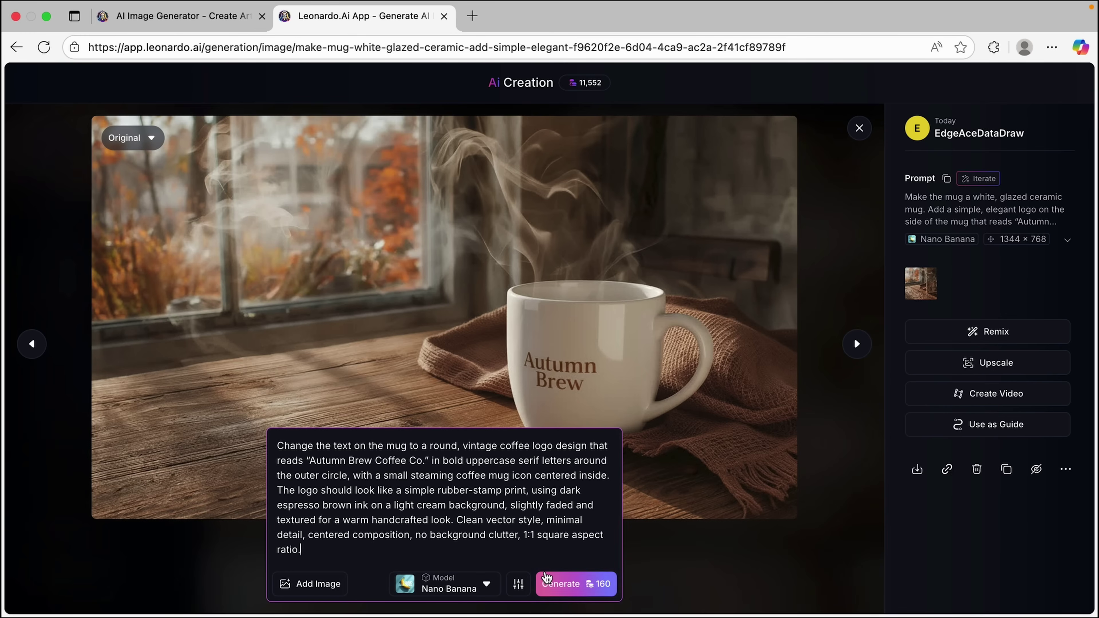
left_click(577, 581)
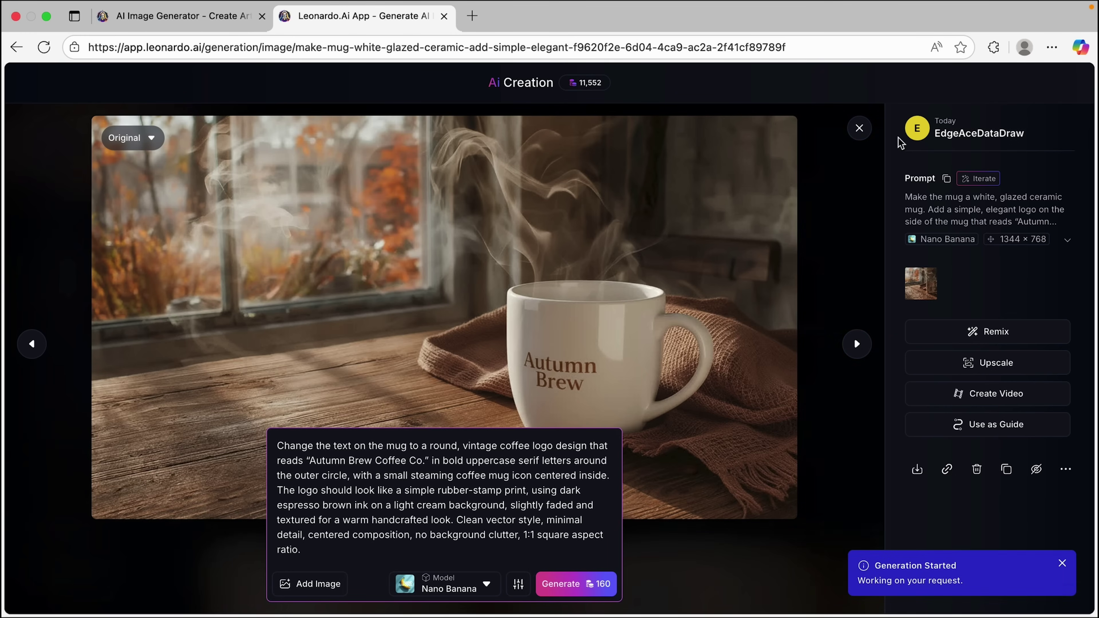
Upscale the bottom-left vintage-logo mug image using Realistic 2x Mid.
left_click(857, 128)
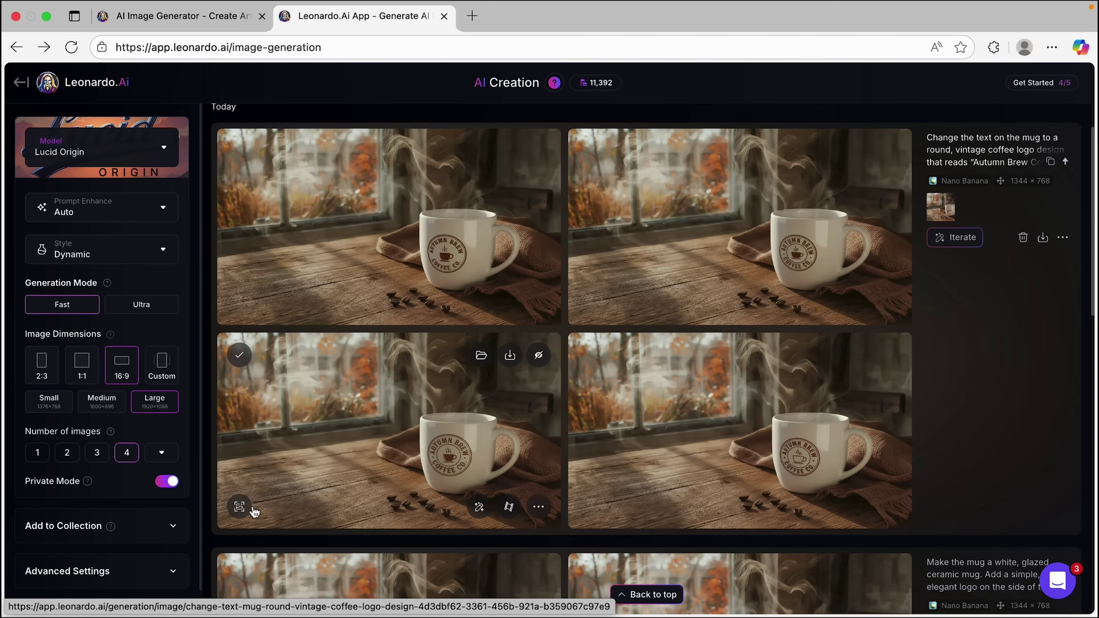
left_click(240, 509)
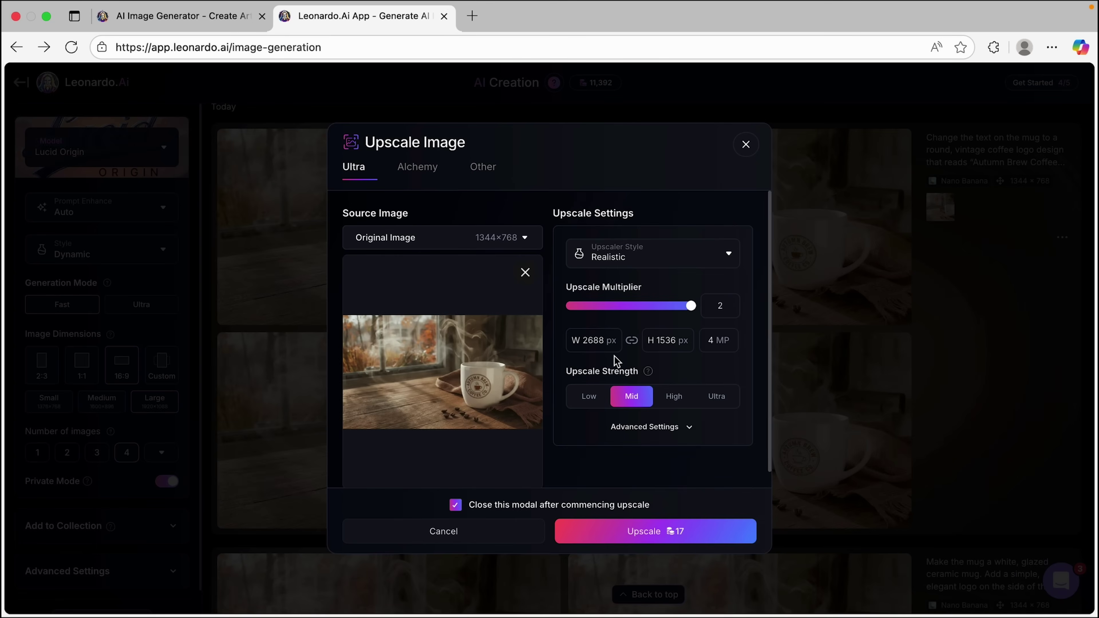
left_click(654, 533)
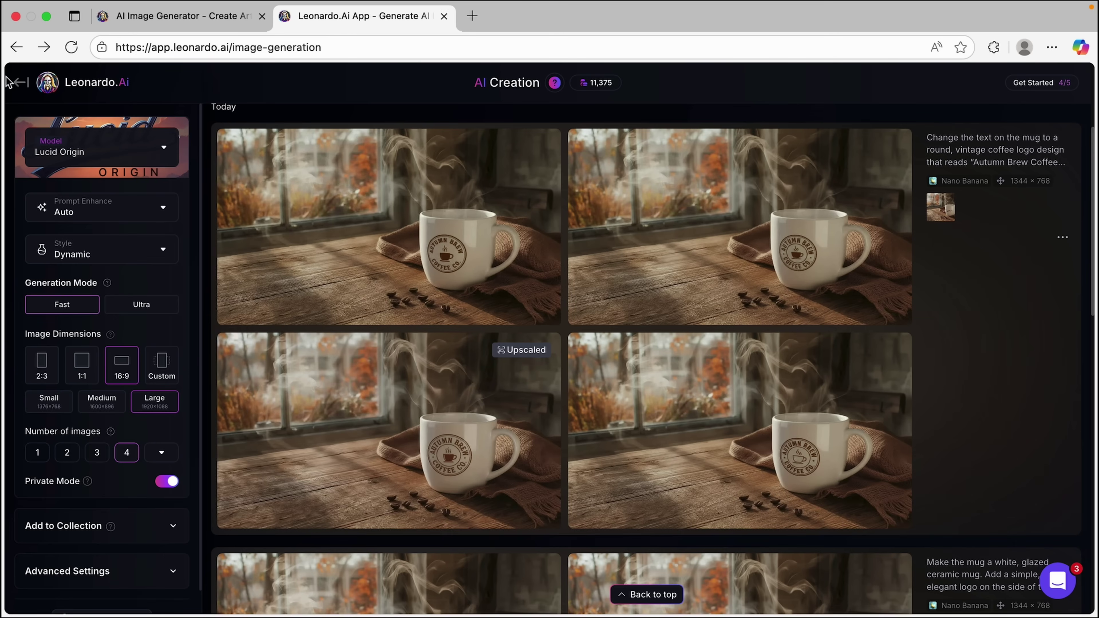
left_click(17, 82)
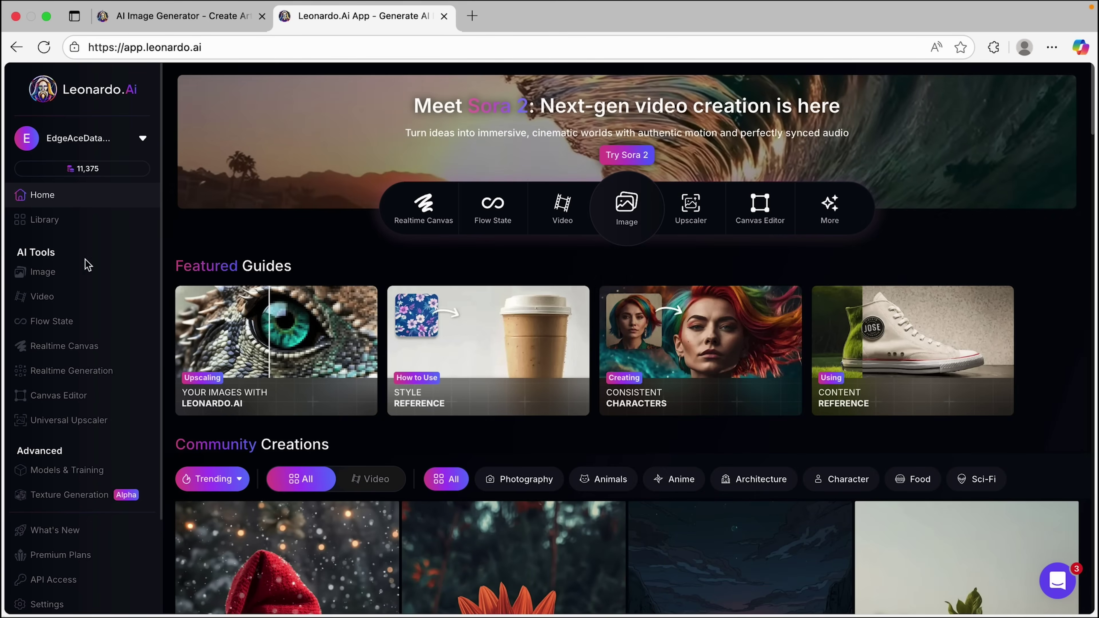
Open Video creation and select Kling 2.5 Turbo as the video model.
left_click(69, 298)
left_click(155, 150)
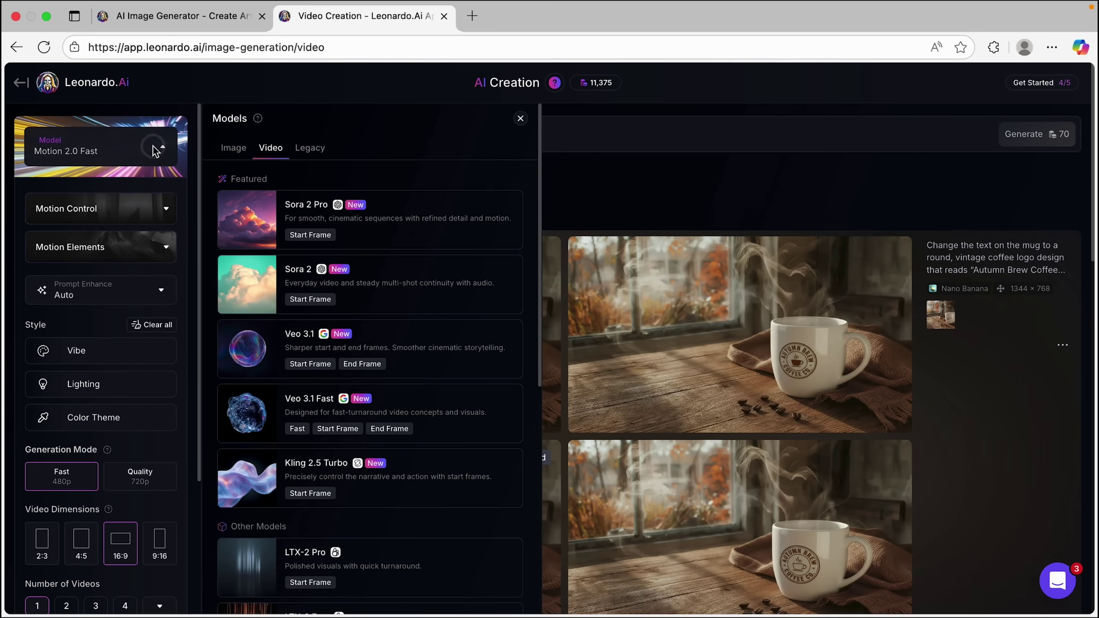
scroll(402, 303, "down", 2)
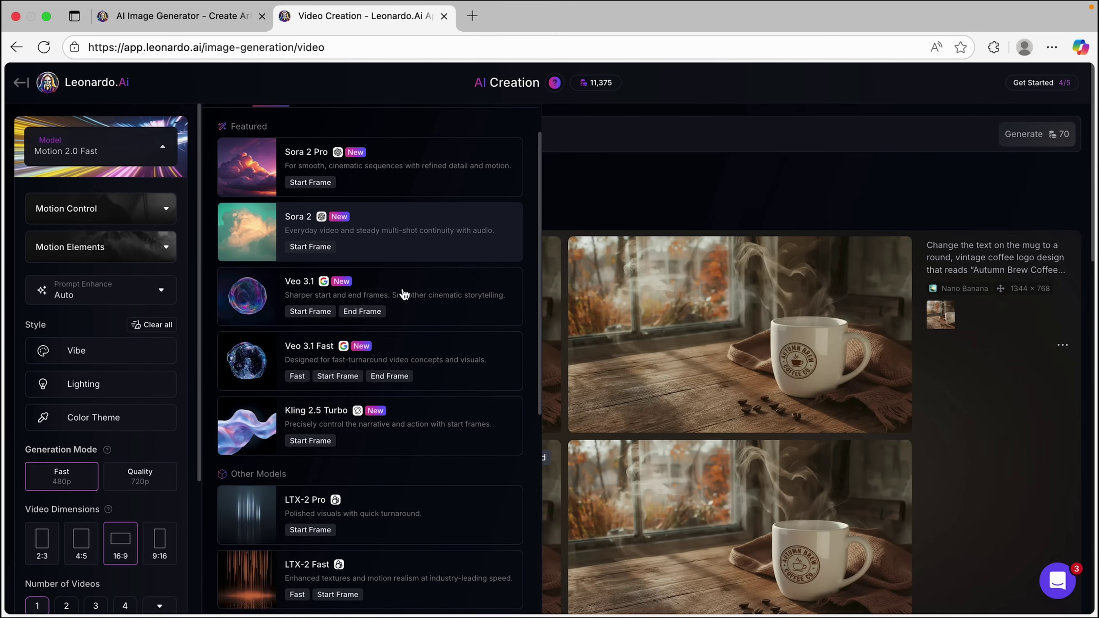
left_click(397, 427)
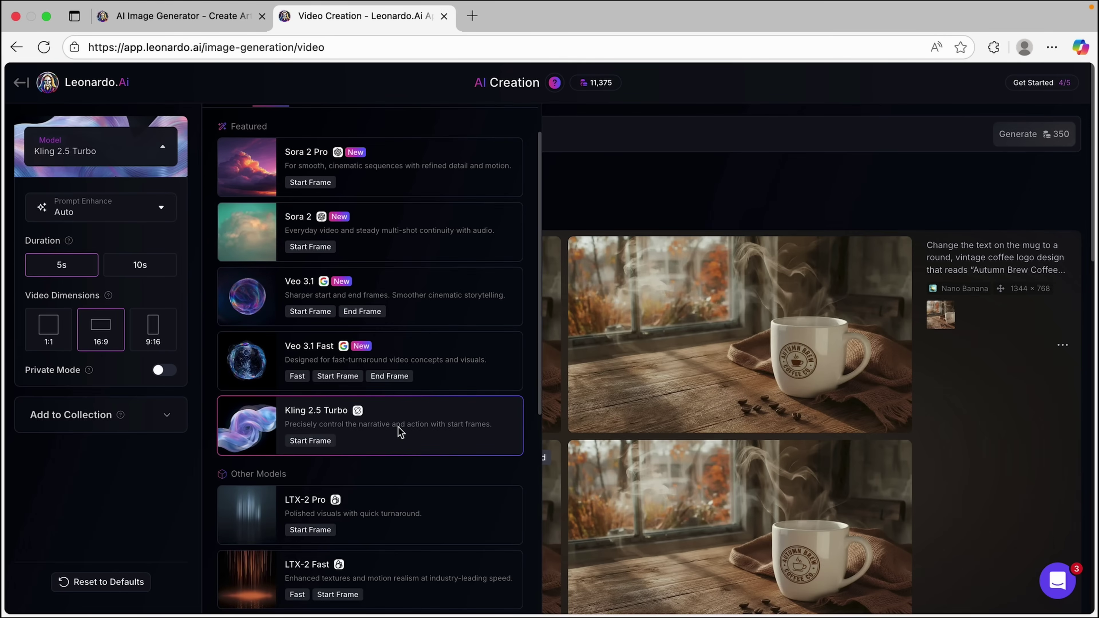
left_click(601, 173)
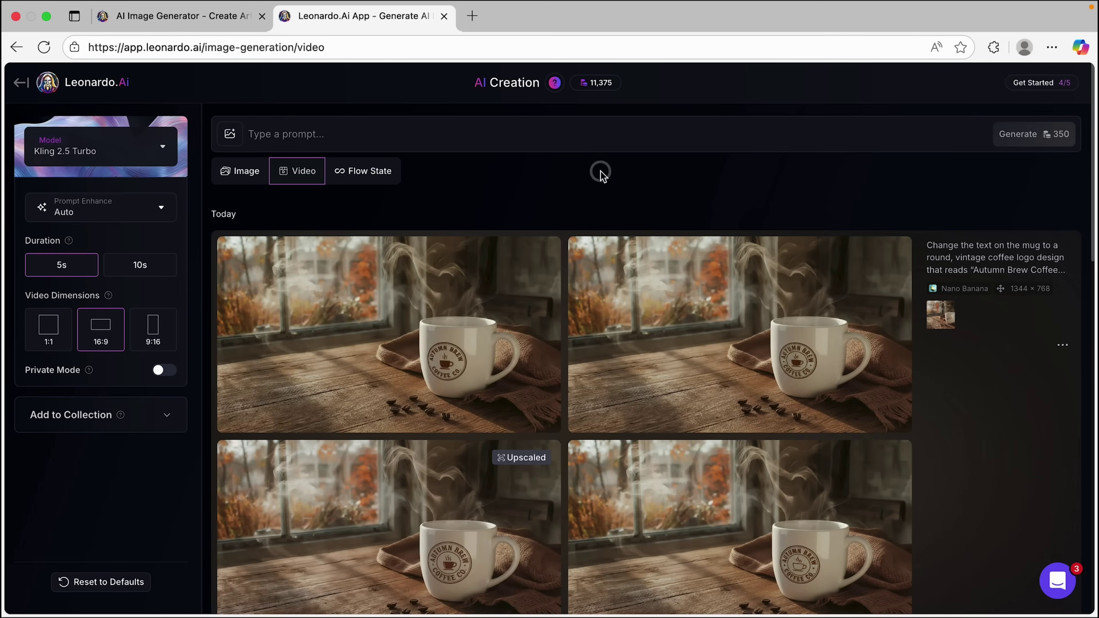
Attach the first logo mug image from Your Generations as the video's start frame.
left_click(230, 139)
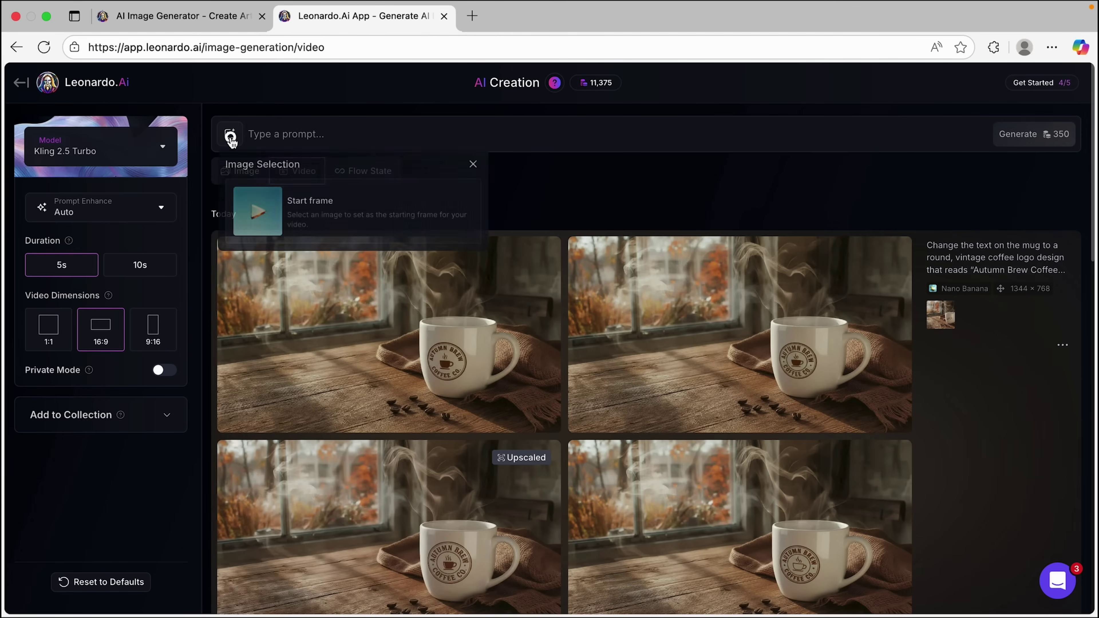
left_click(307, 217)
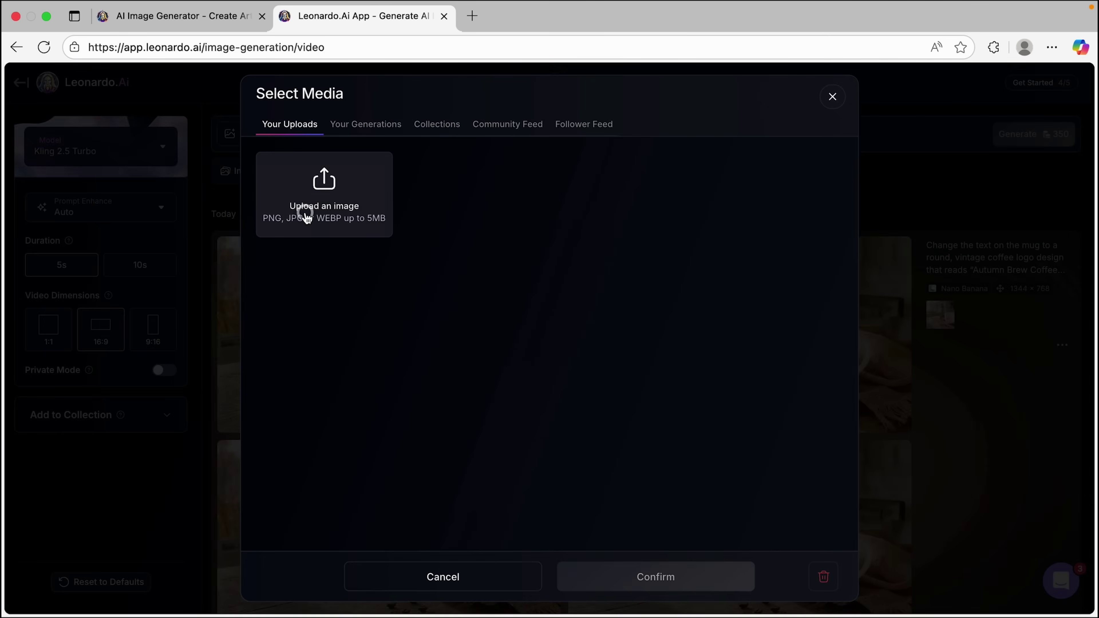
left_click(356, 124)
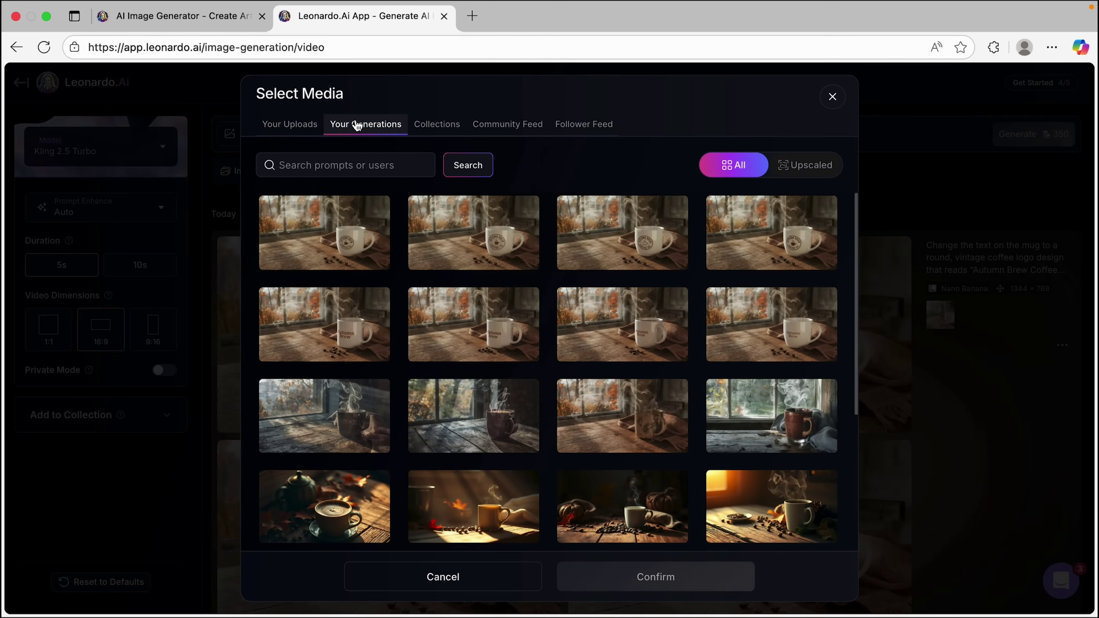
left_click(349, 248)
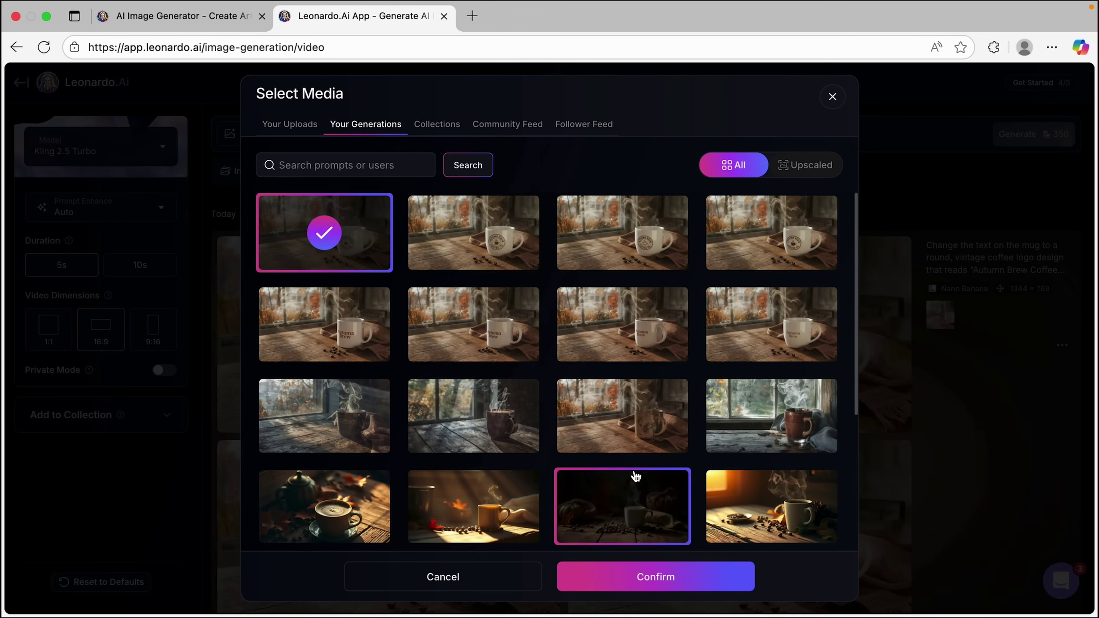
left_click(655, 580)
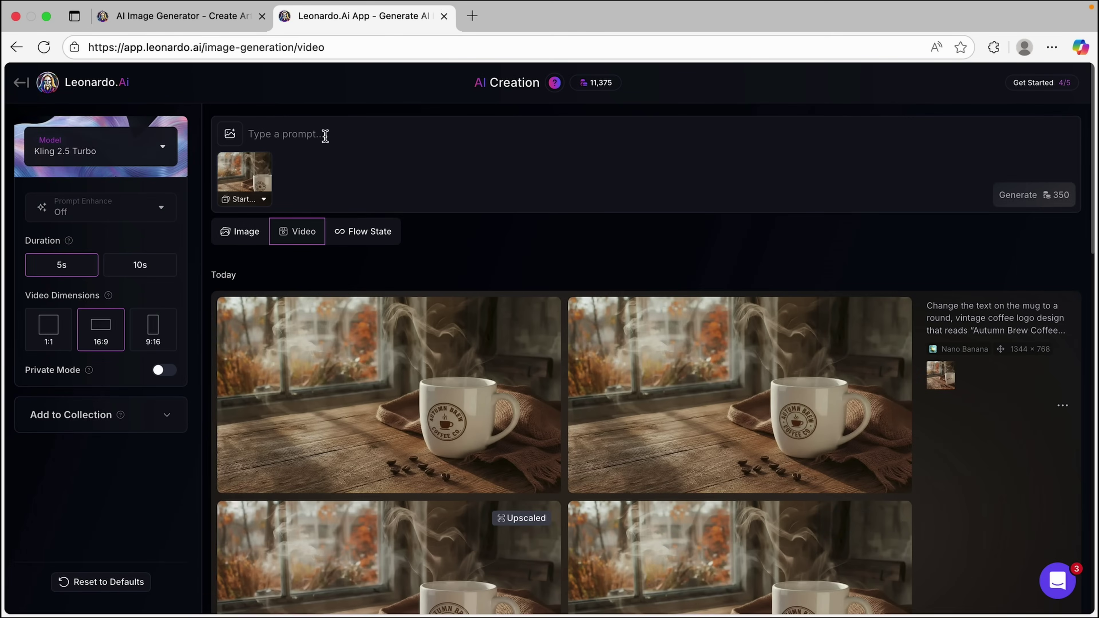
left_click(325, 135)
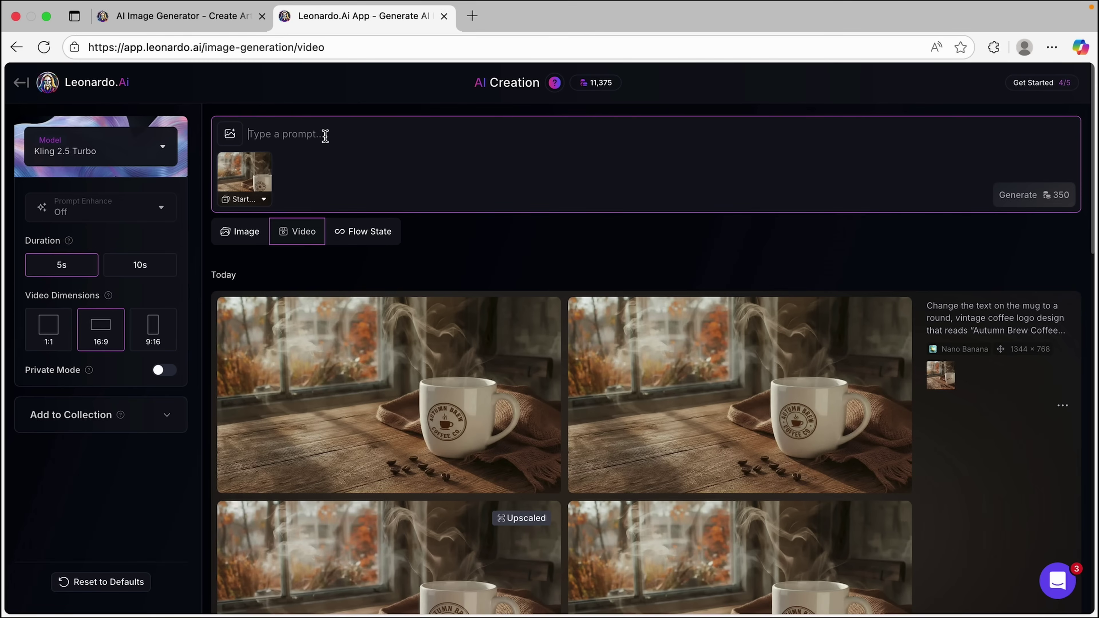
Paste the french-press coffee-pouring prompt, set Duration to 10s, and generate the video.
type("A cinematic shot of a steaming coffee mug filled with dark coffee, sitting on a rustic wooden table in soft autumn morning light near a window. The mug remains completely still, with its logo clearly visible and unchanged. Steam drifts gently upward as warm light flickers across the scene. From the right, a hand holding a glass french press enters the frame and slowly pours coffee into the mug, gently raising the coffee level. The pour should look smooth and natural, with visible ripples in the coffee surface and a small wisp of steam. After pouring, the hand pulls the french press back out of frame. Maintain the same cozy tones, realistic lighting, and camera focus throughout, with a slow, cinematic push-in toward the mug and logo.")
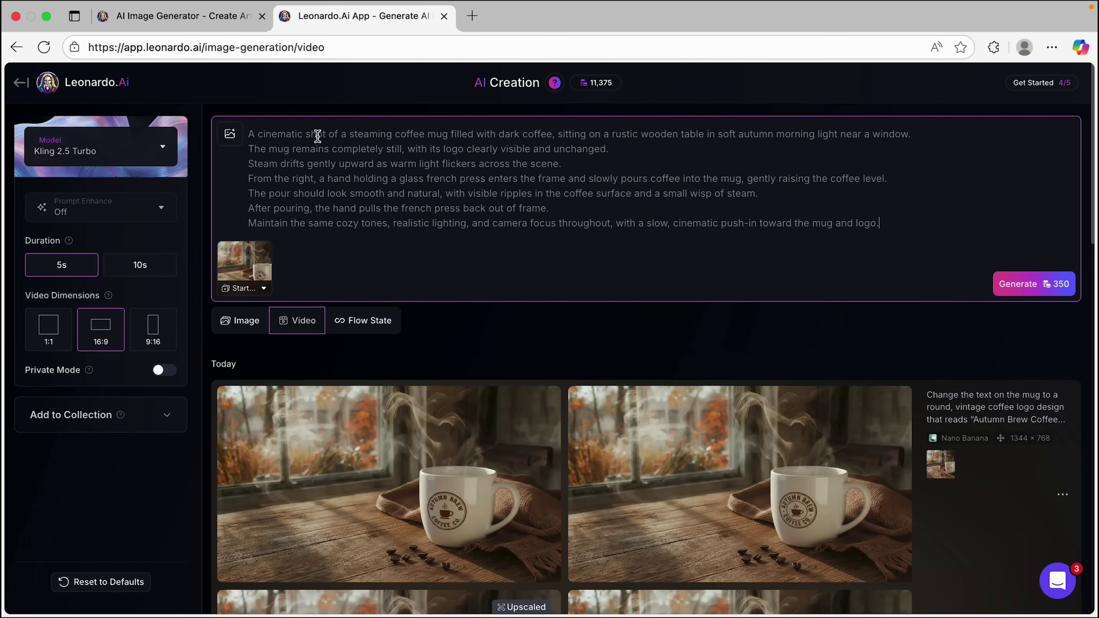
left_click(158, 270)
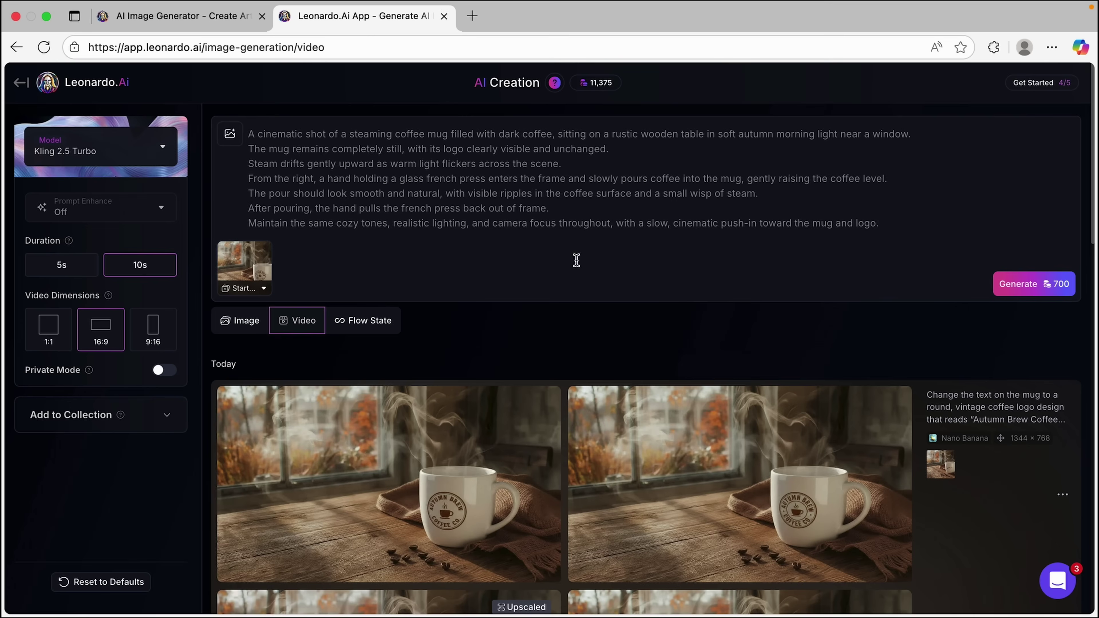
left_click(1034, 291)
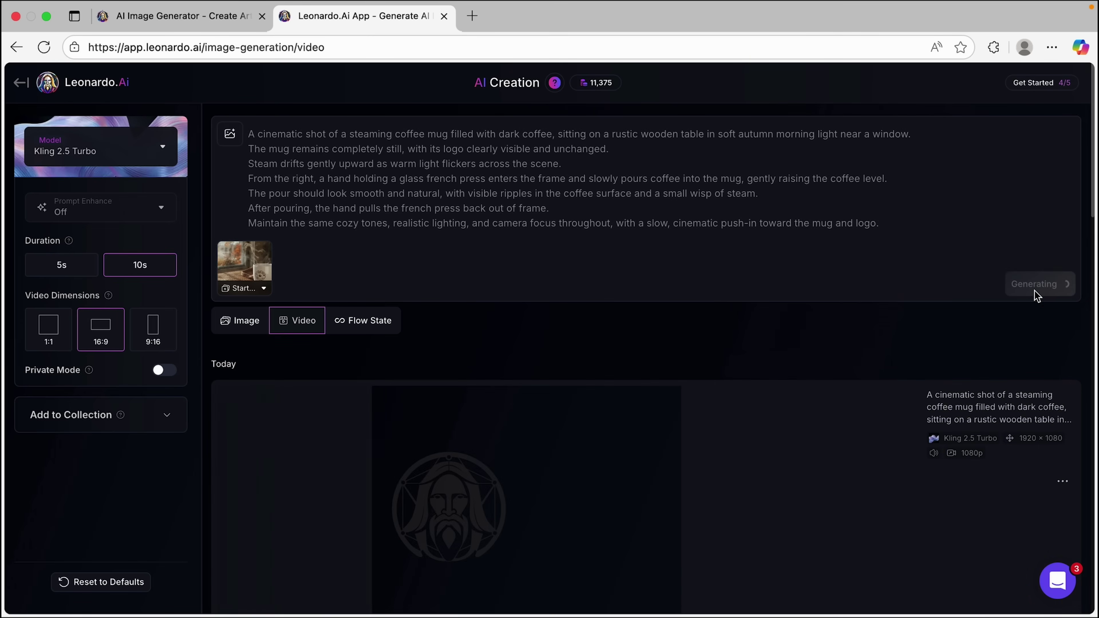
scroll(1053, 321, "down", 5)
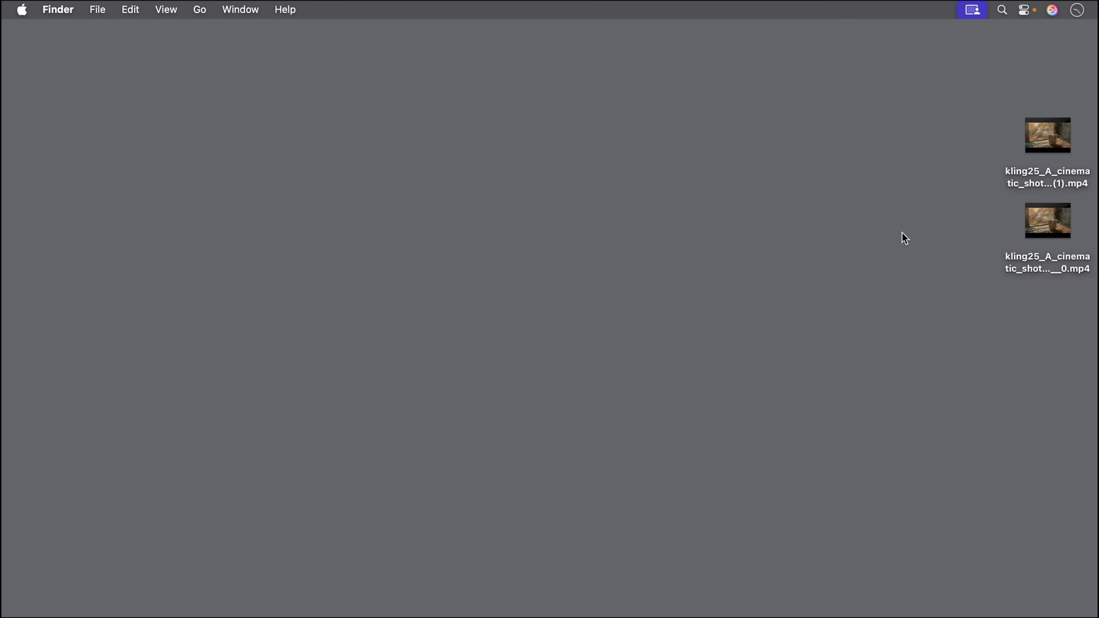
left_click(1031, 146)
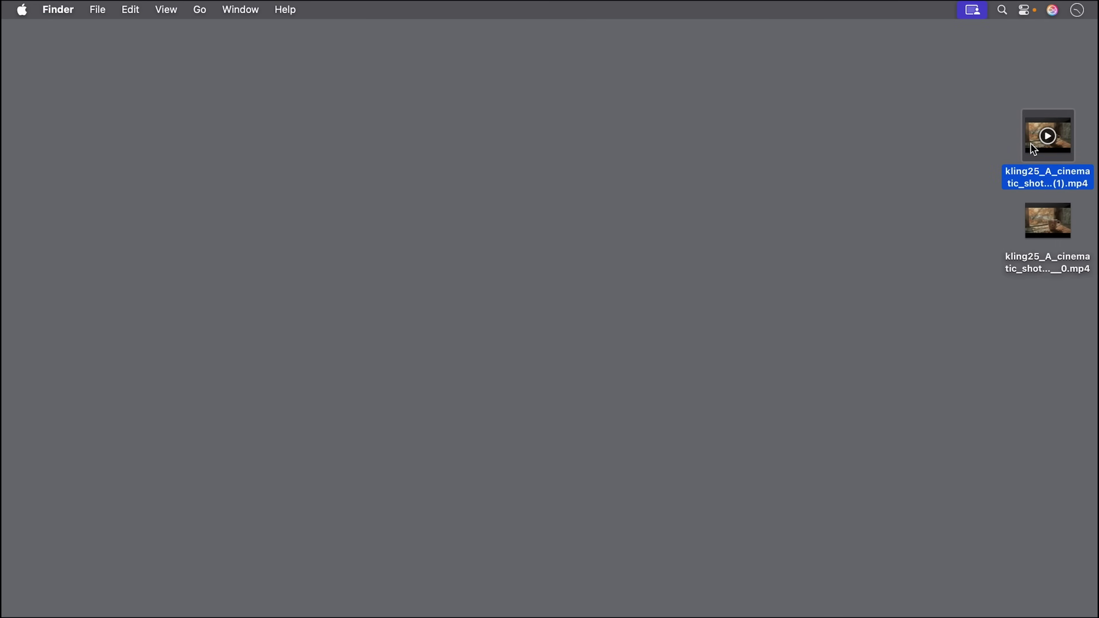
key("space")
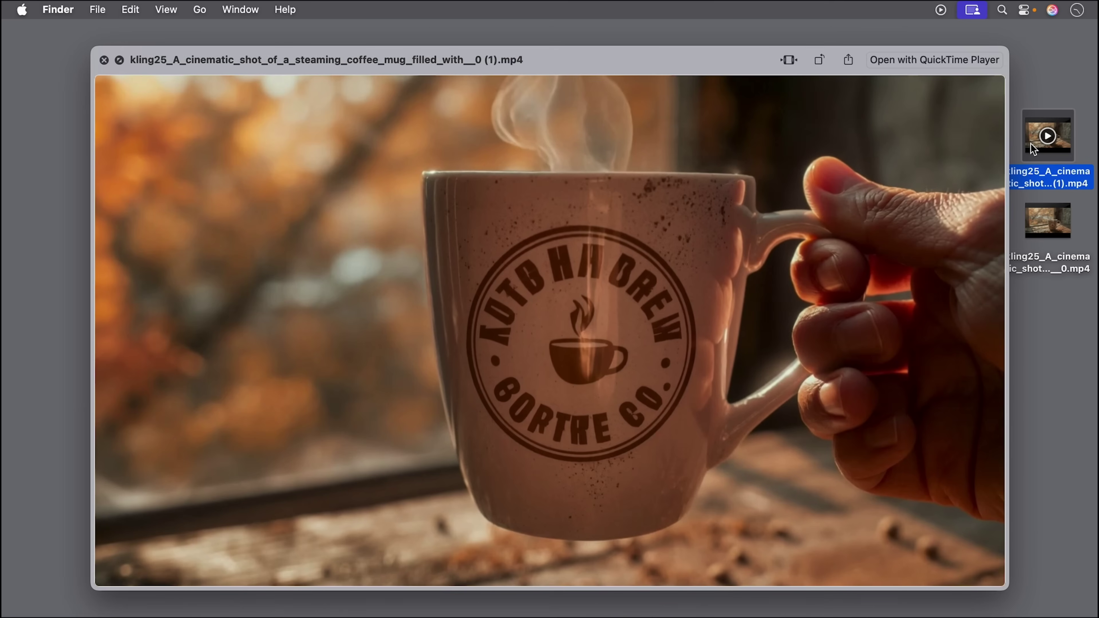
mouse_move(344, 493)
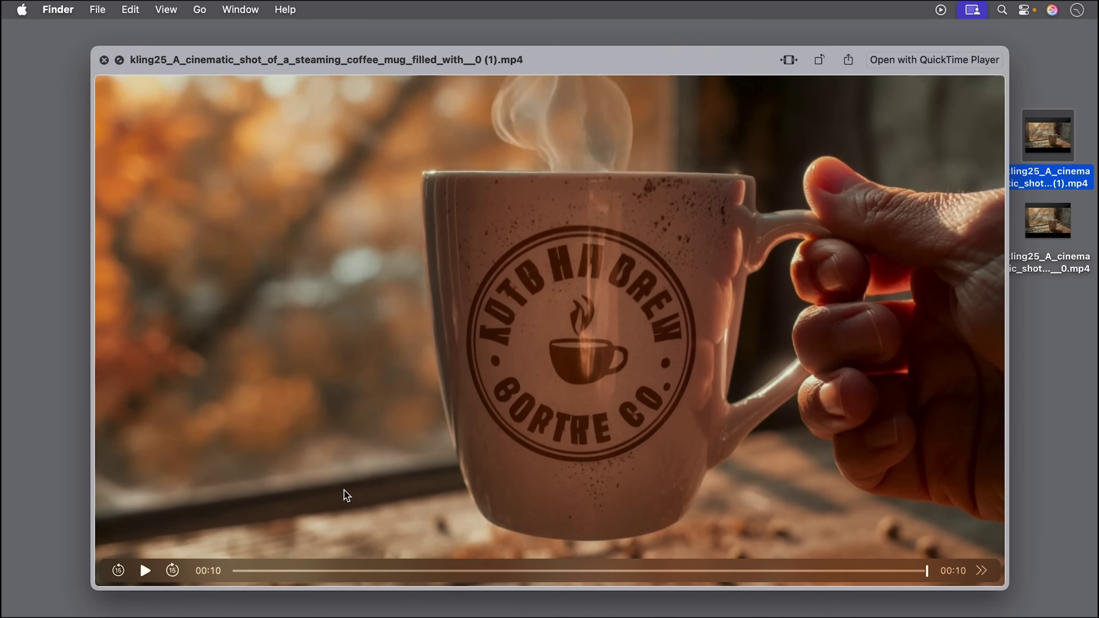
left_click(145, 572)
key("space")
mouse_move(1040, 231)
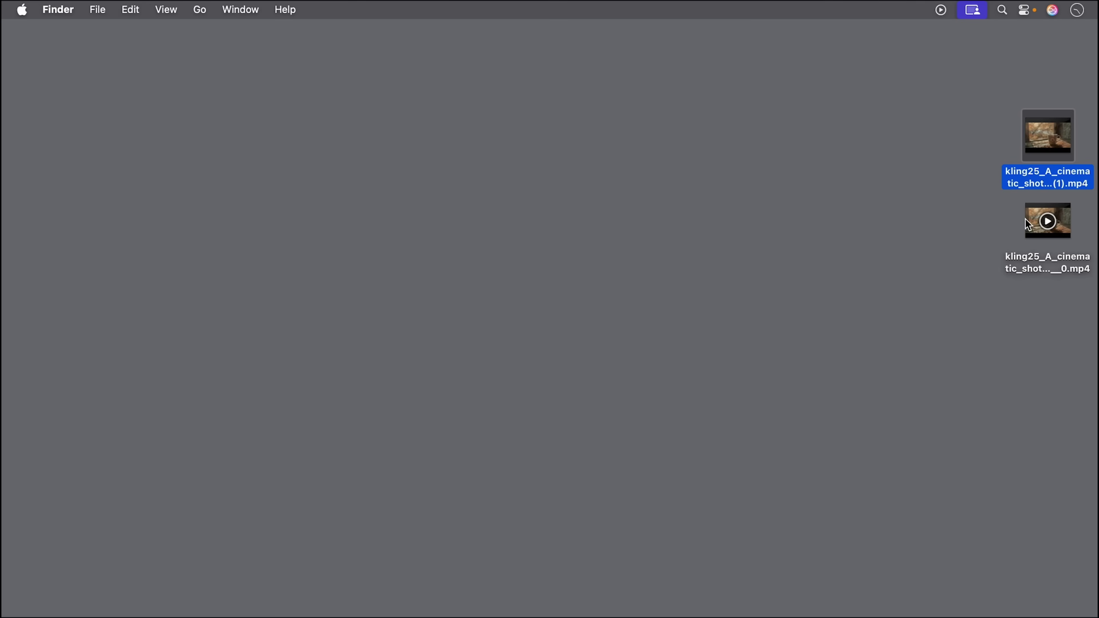
left_click(1041, 233)
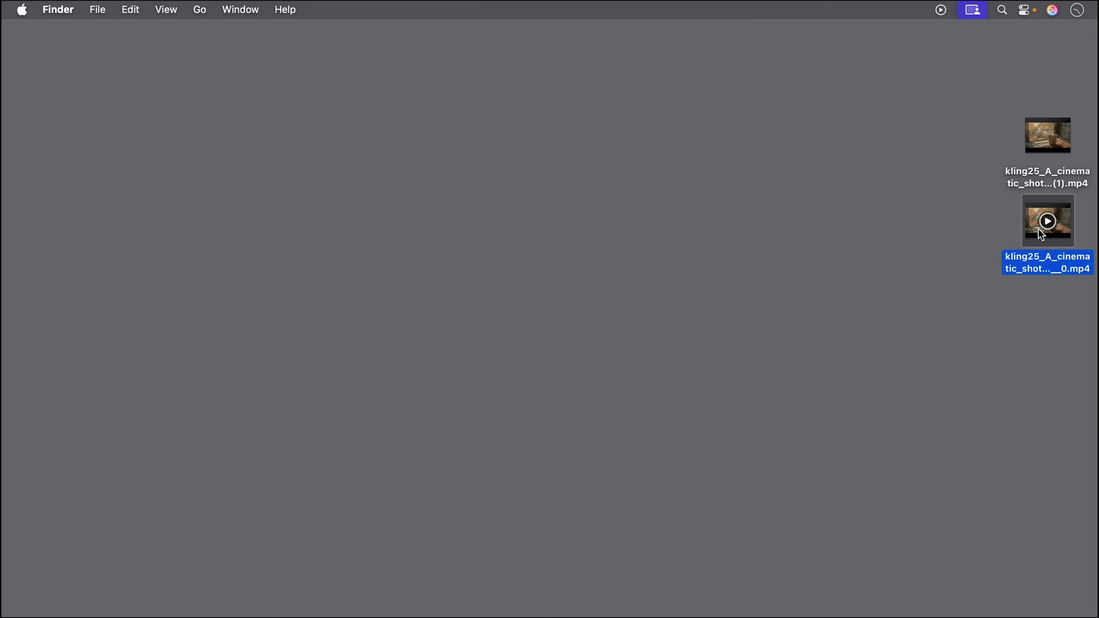
key("space")
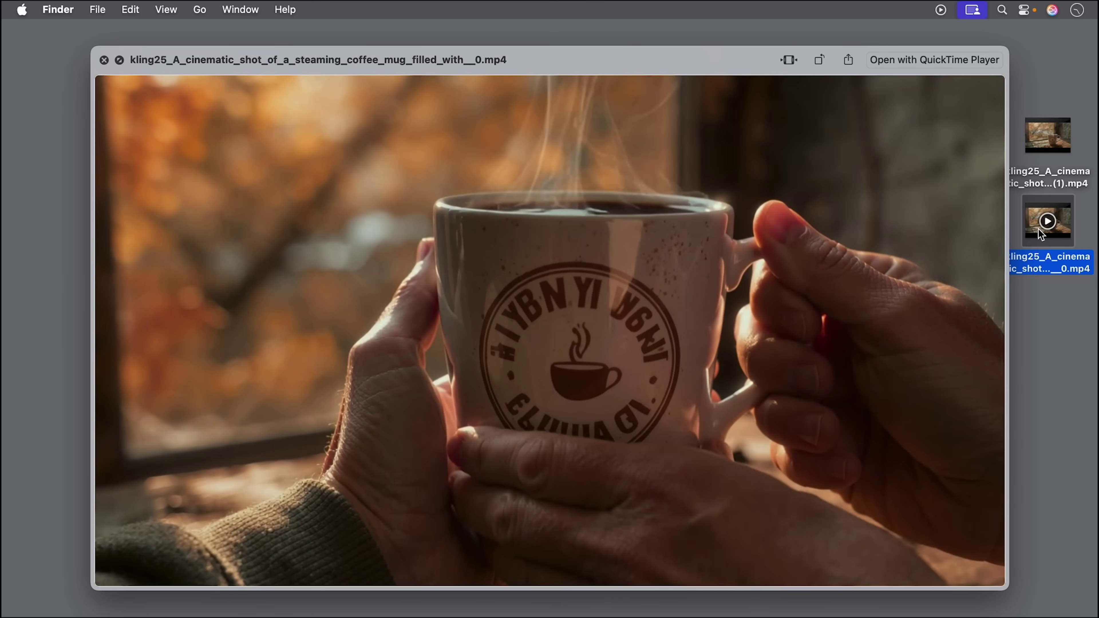
left_click(143, 572)
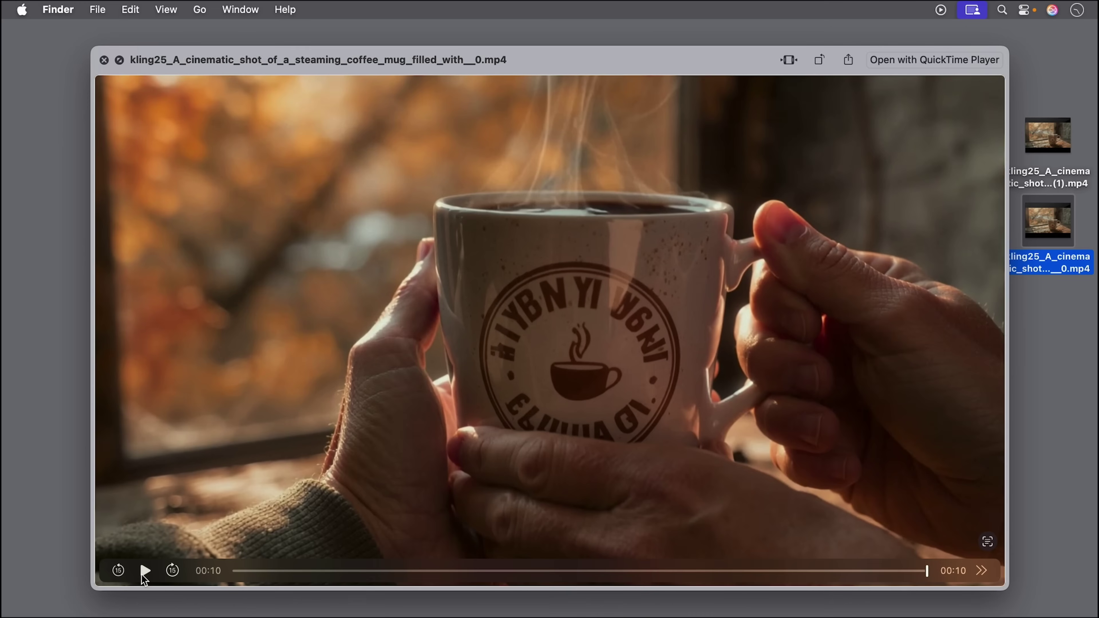
key("space")
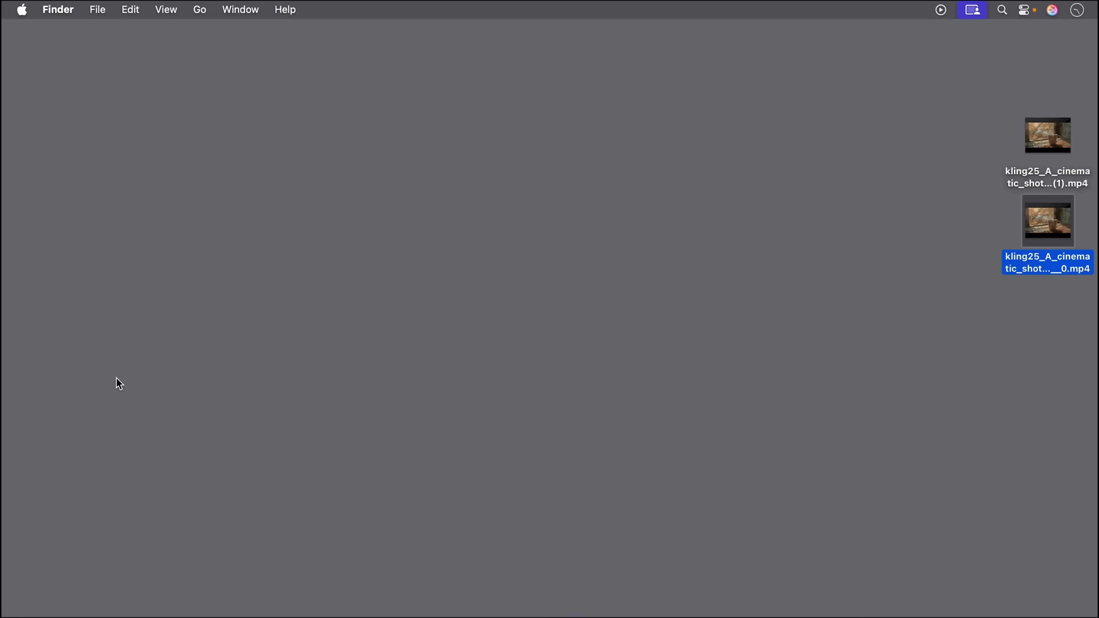
key("ctrl+Right")
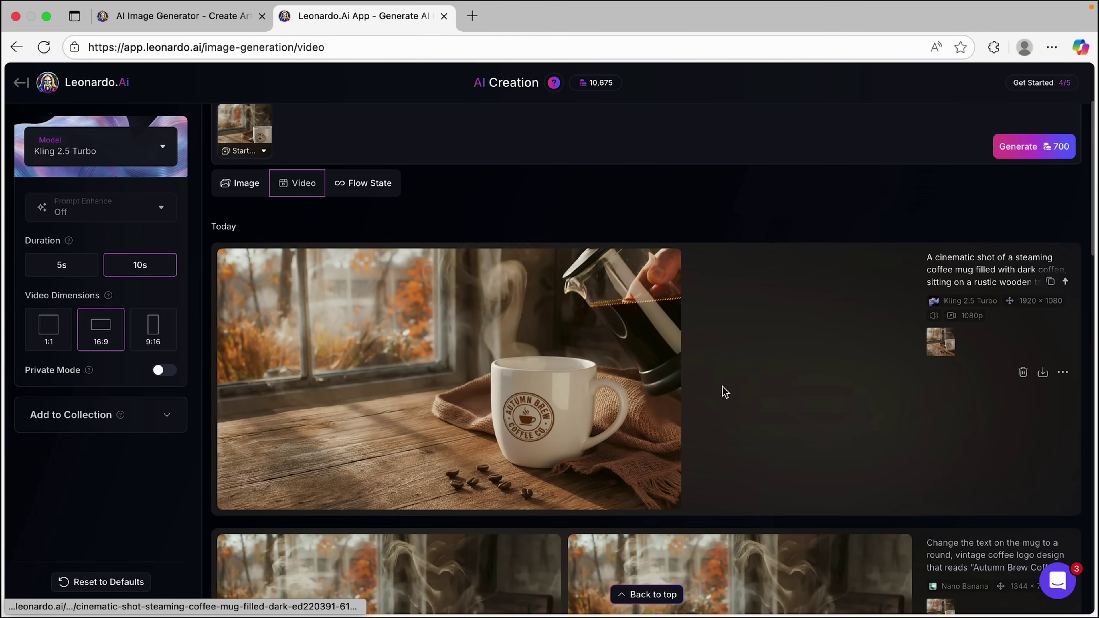